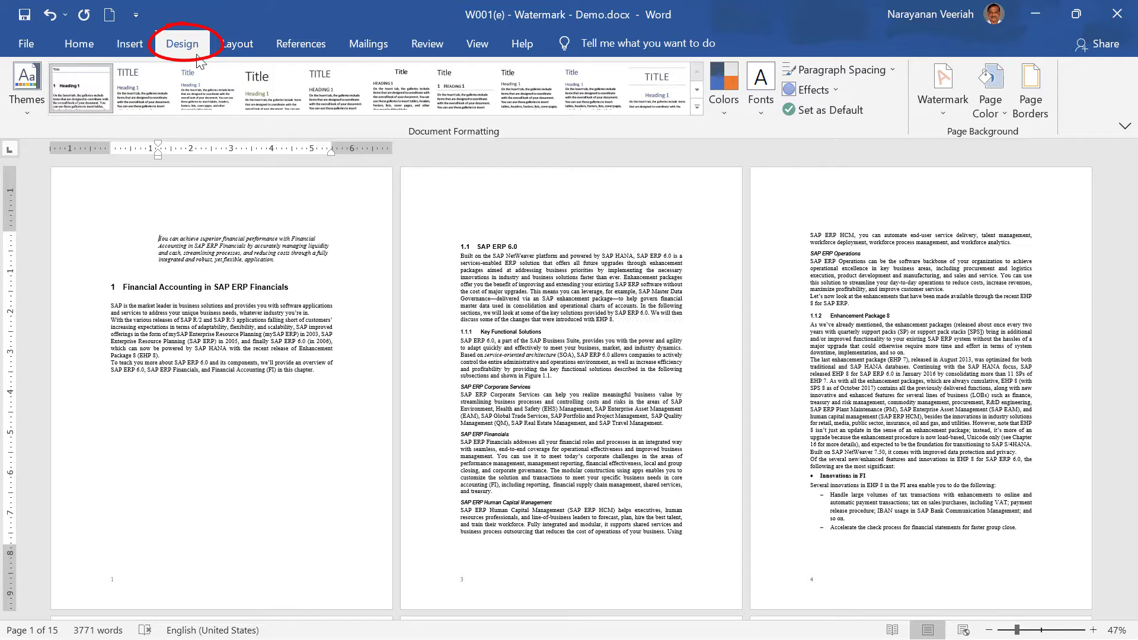
# Apply the built-in DO NOT COPY 1 watermark to the document and undo it.
pyautogui.click(943, 100)
pyautogui.moveTo(1126, 176)
pyautogui.mouseDown()
pyautogui.moveTo(1120, 392)
pyautogui.moveTo(1126, 213)
pyautogui.mouseUp()
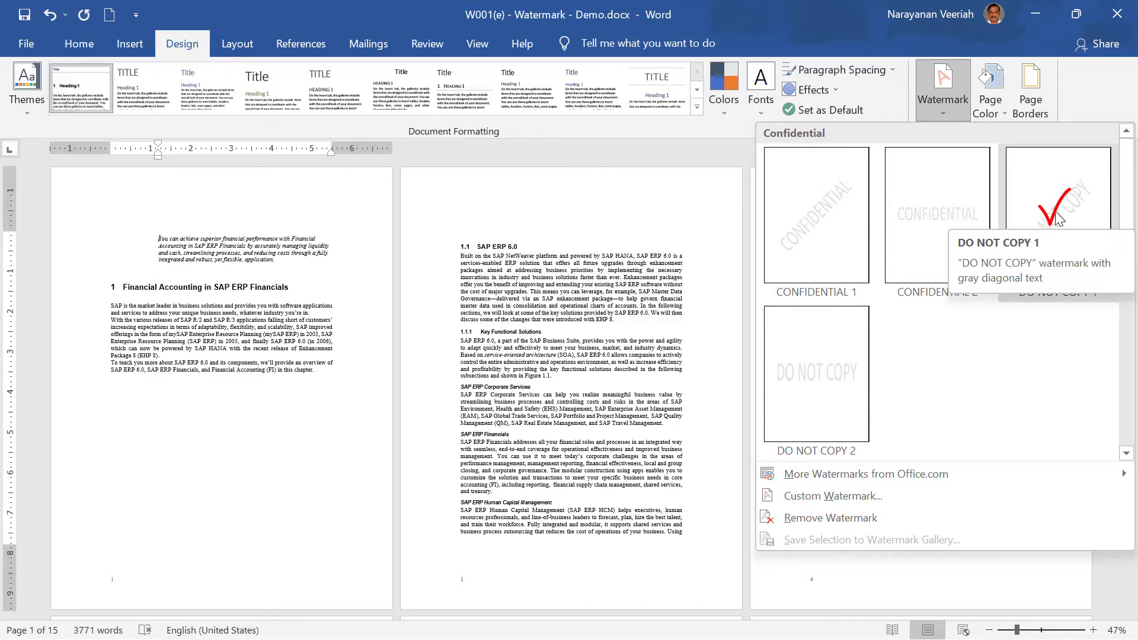
pyautogui.click(1058, 220)
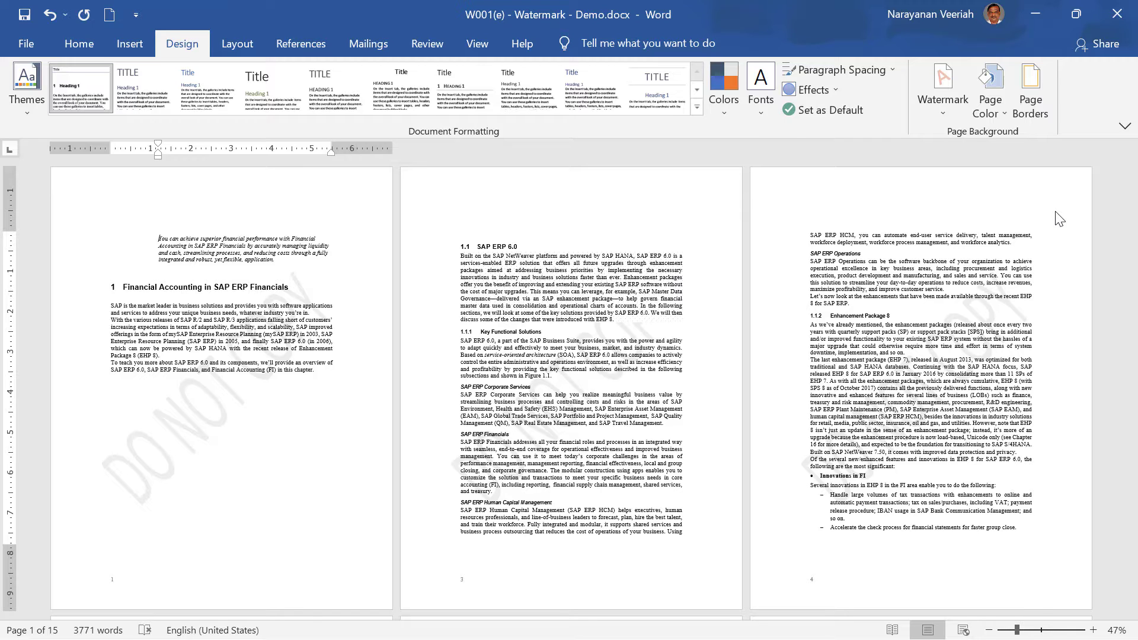
pyautogui.click(49, 15)
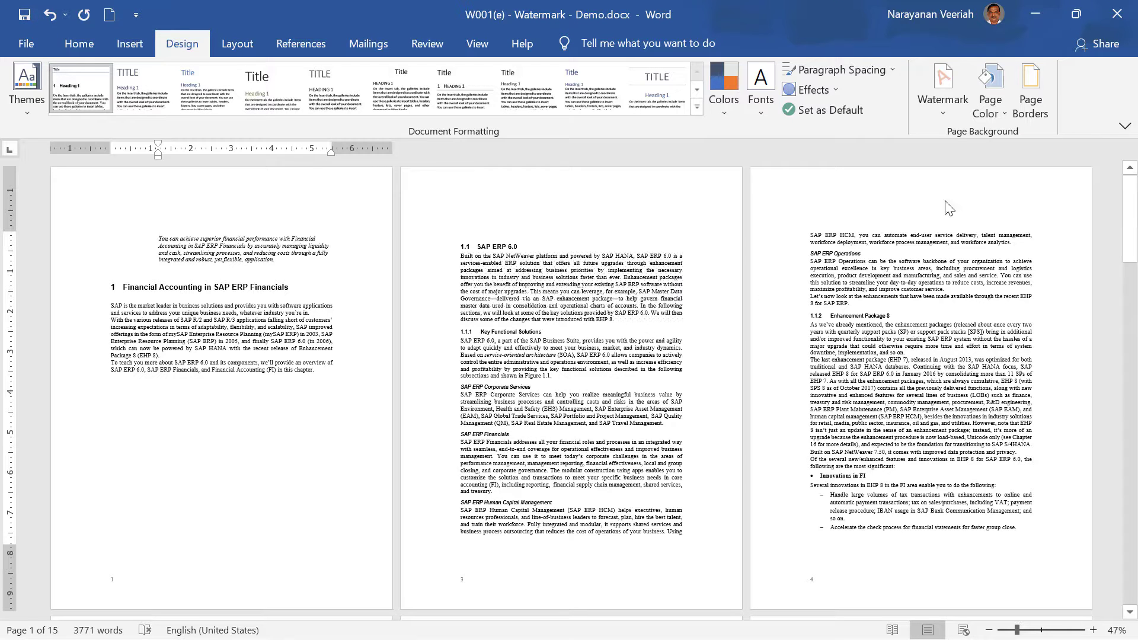
# Insert the built-in DO NOT COPY 1 watermark at the current document position.
pyautogui.click(938, 113)
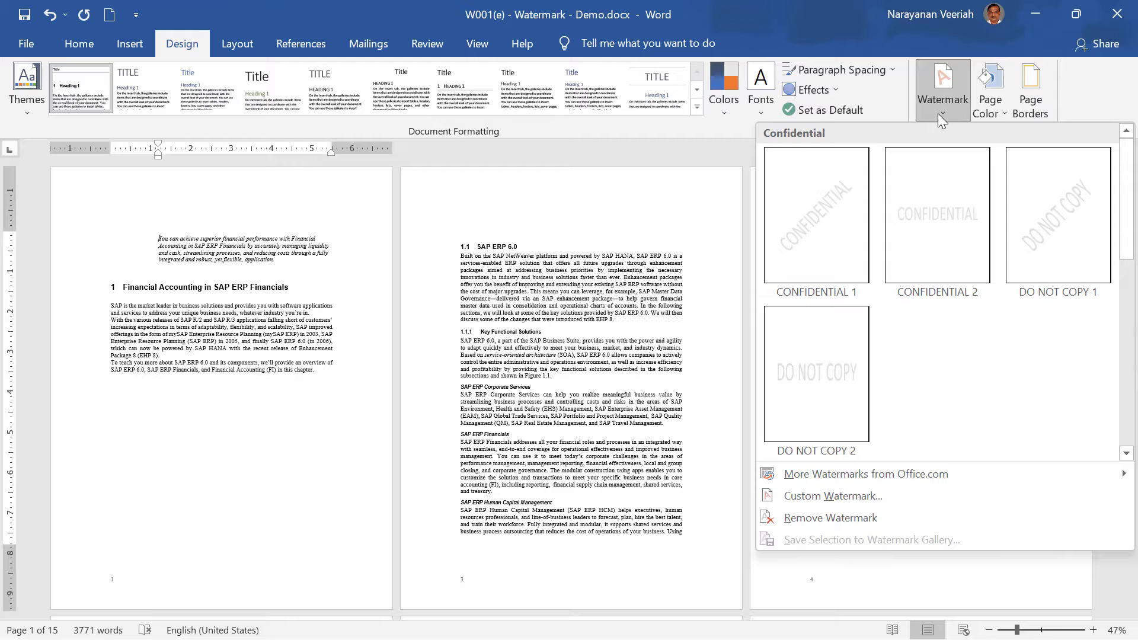
pyautogui.rightClick(1038, 222)
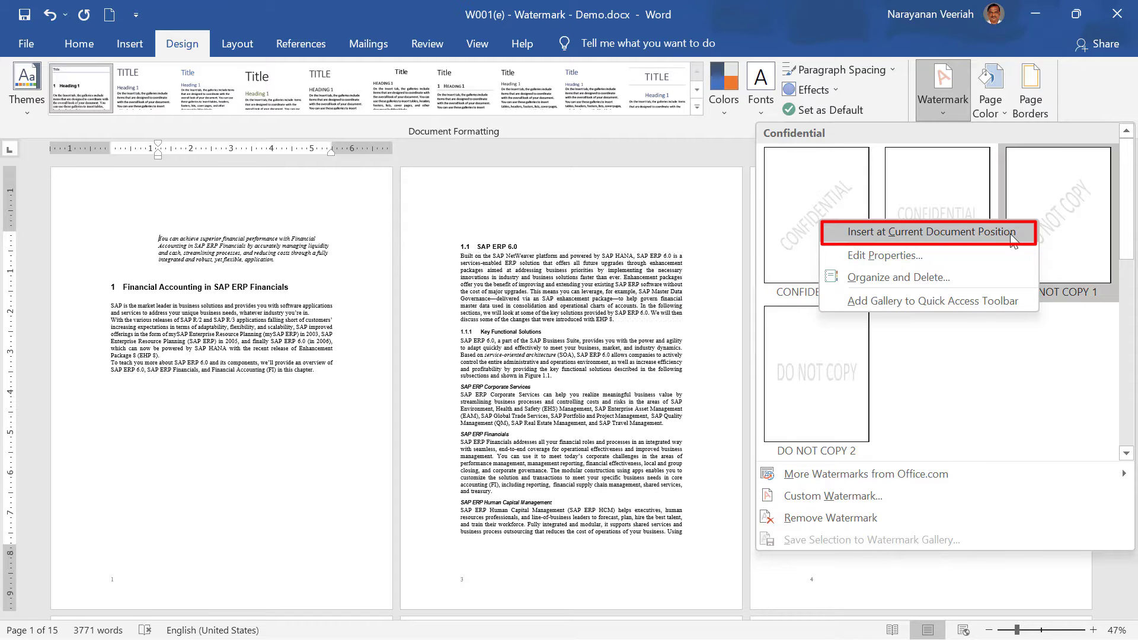
pyautogui.click(1011, 236)
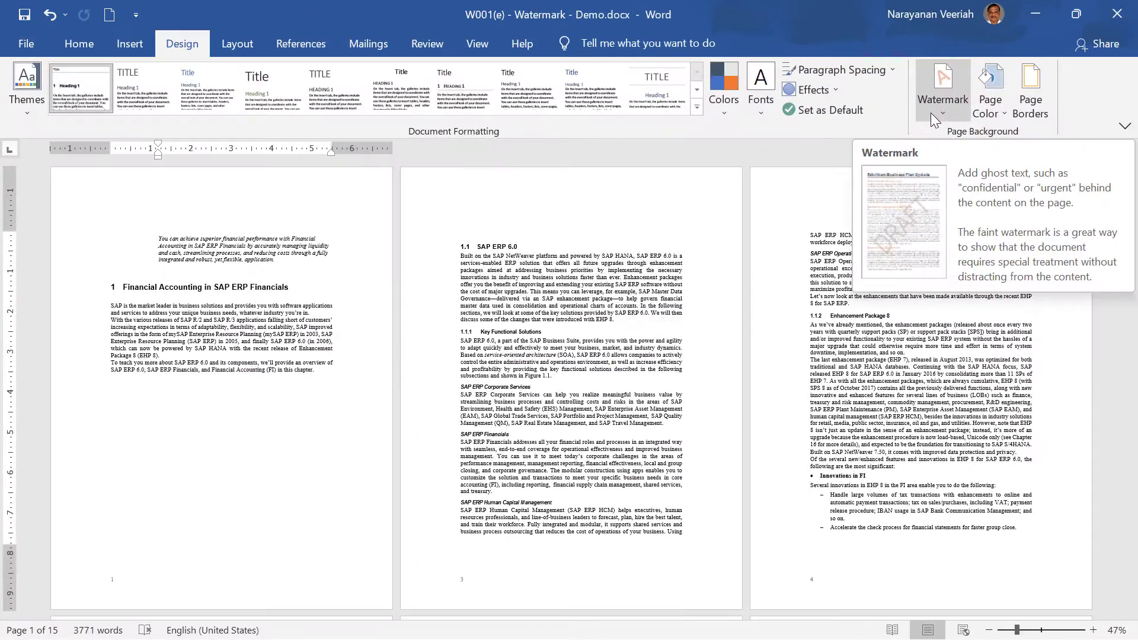
# Set up a custom text watermark with the text "New Watermark".
pyautogui.click(932, 113)
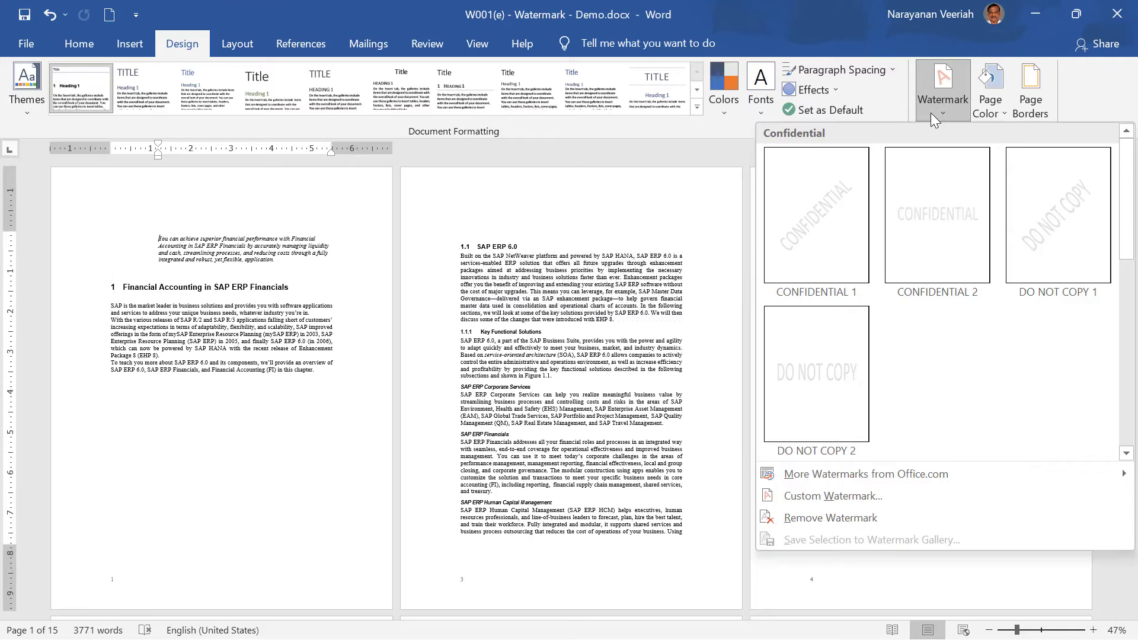
pyautogui.click(846, 502)
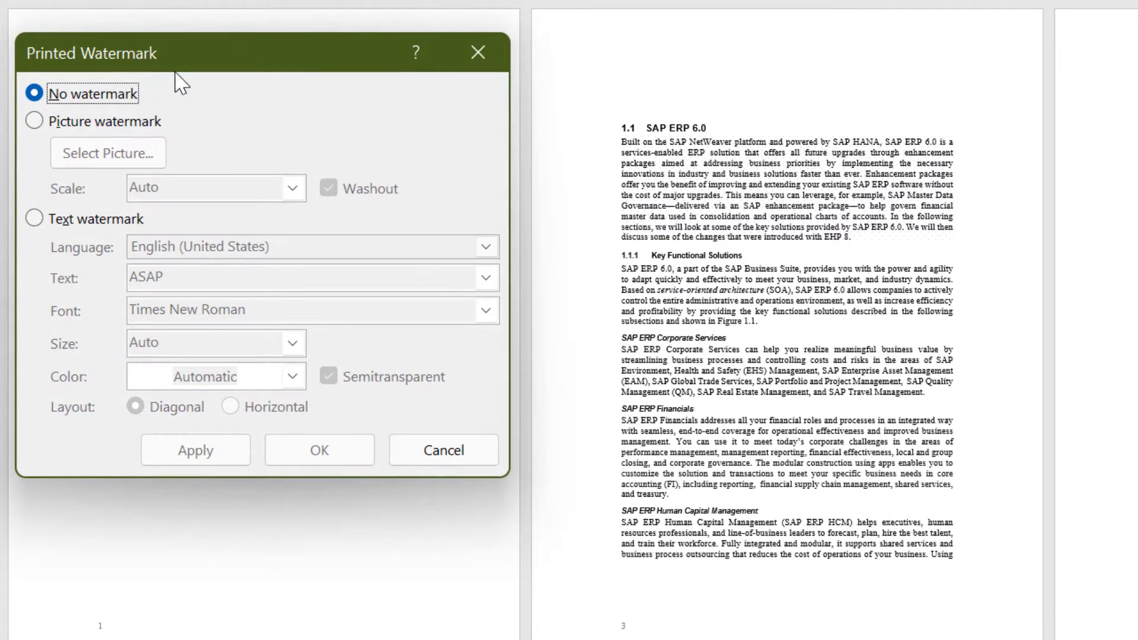
pyautogui.click(34, 220)
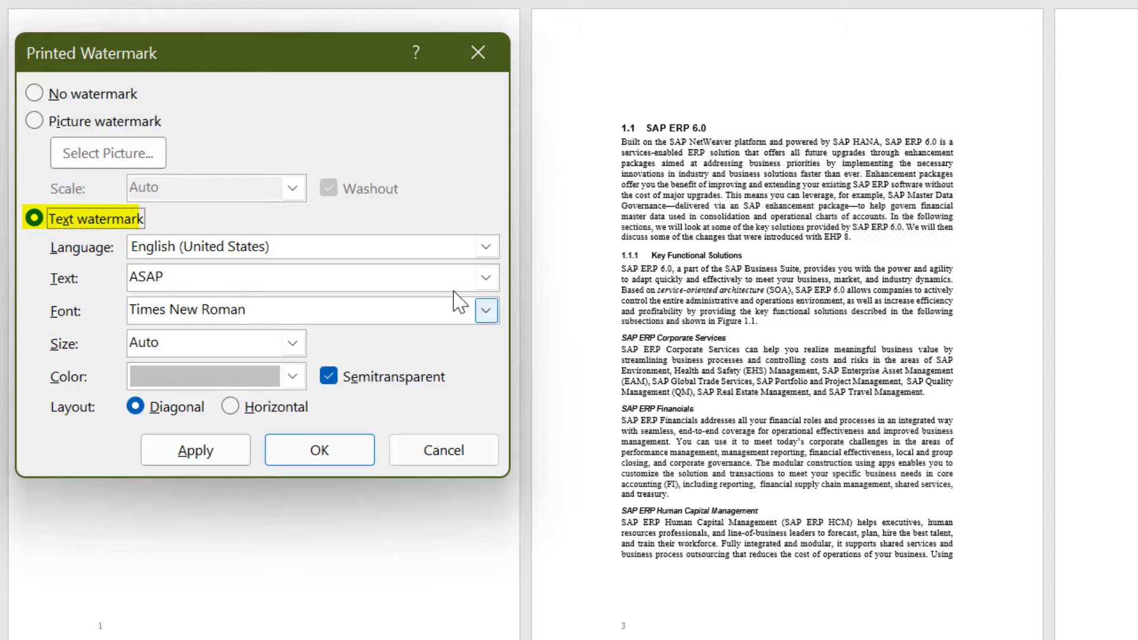
pyautogui.click(486, 279)
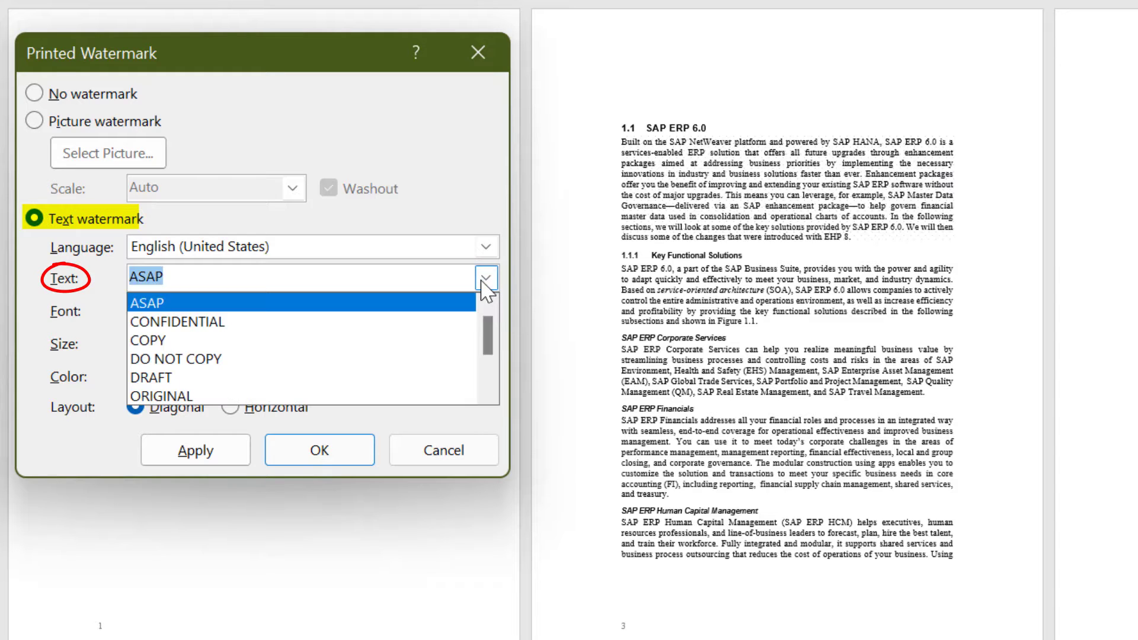
pyautogui.moveTo(489, 322)
pyautogui.mouseDown()
pyautogui.moveTo(489, 365)
pyautogui.moveTo(482, 323)
pyautogui.mouseUp()
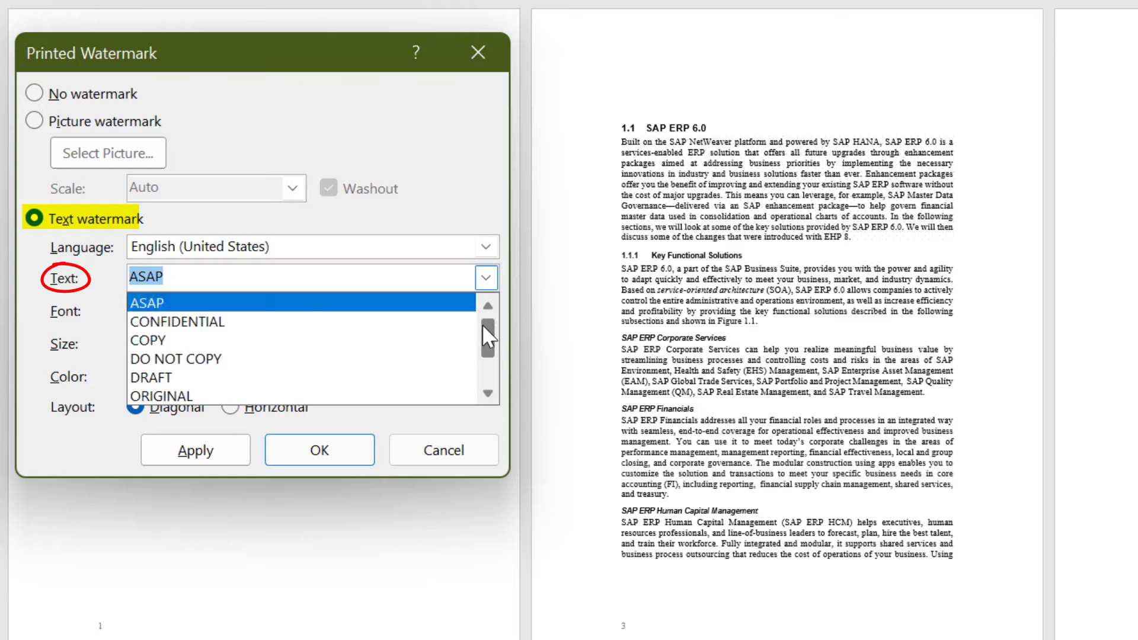
pyautogui.click(420, 280)
pyautogui.moveTo(199, 281); pyautogui.dragTo(99, 273)
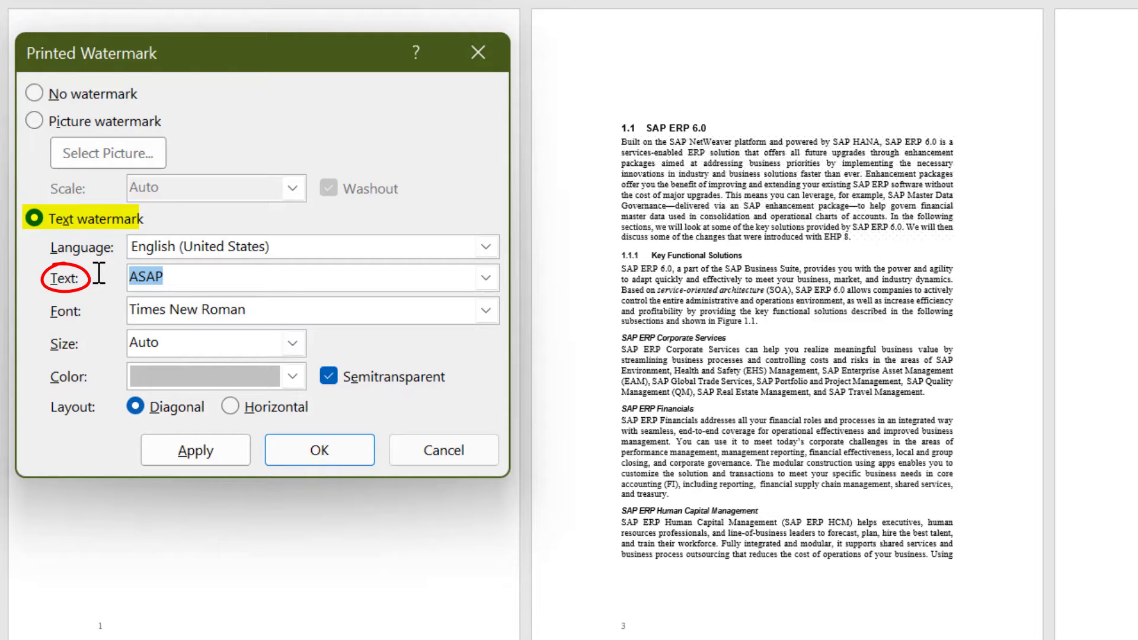
pyautogui.write('New Wat')
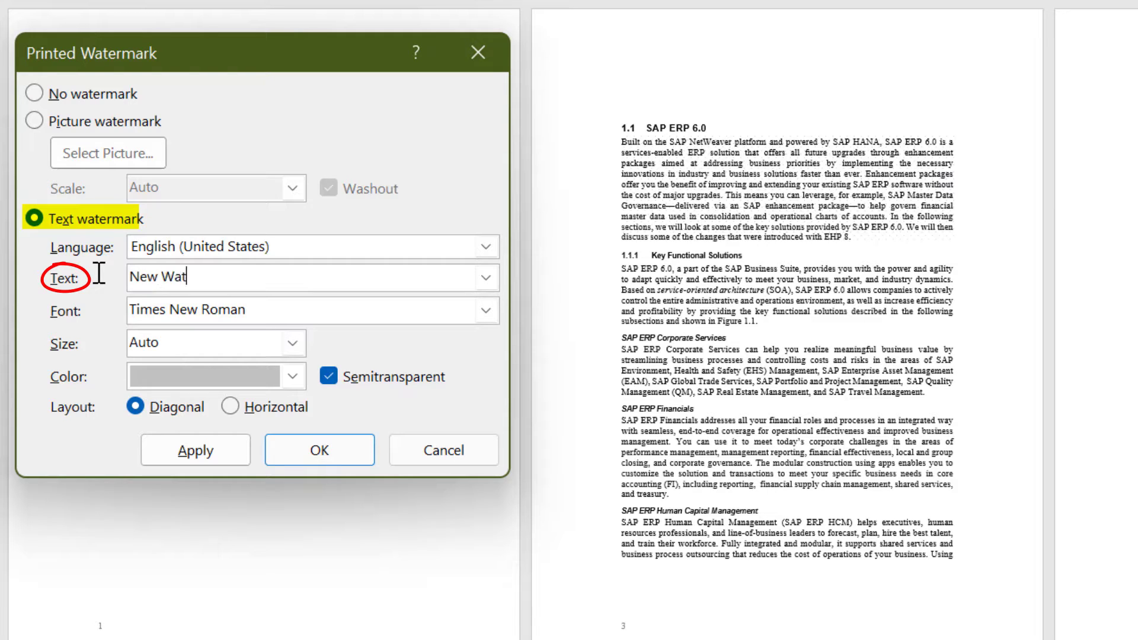
pyautogui.write('ermark')
# Set the text watermark's font to Trebuchet MS and its size to 96.
pyautogui.click(485, 310)
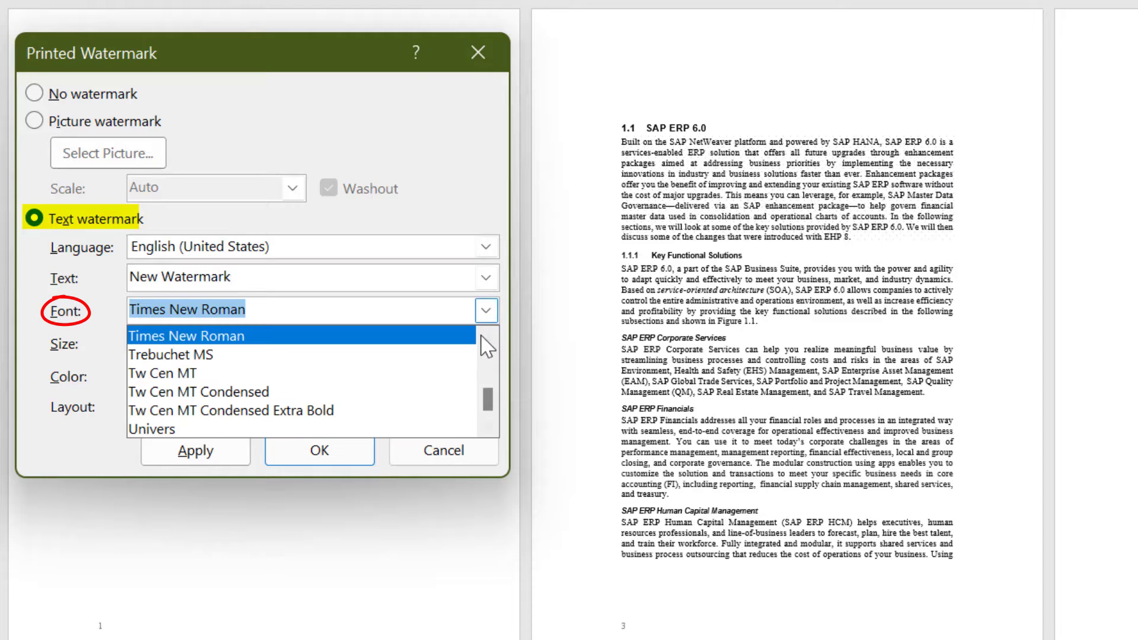
pyautogui.click(471, 355)
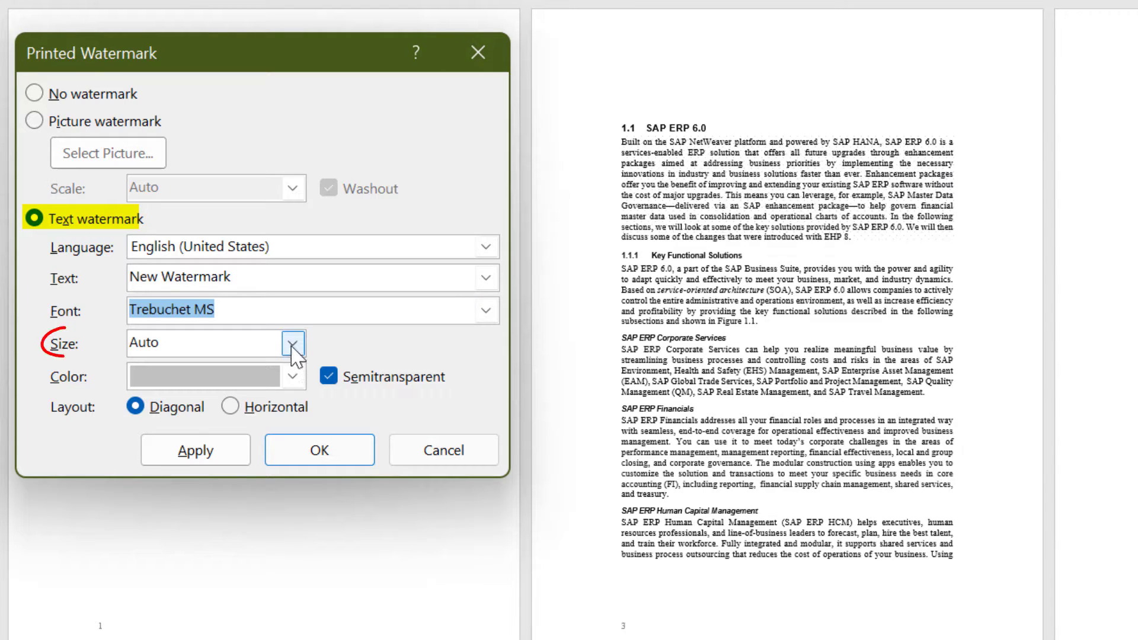
pyautogui.click(293, 344)
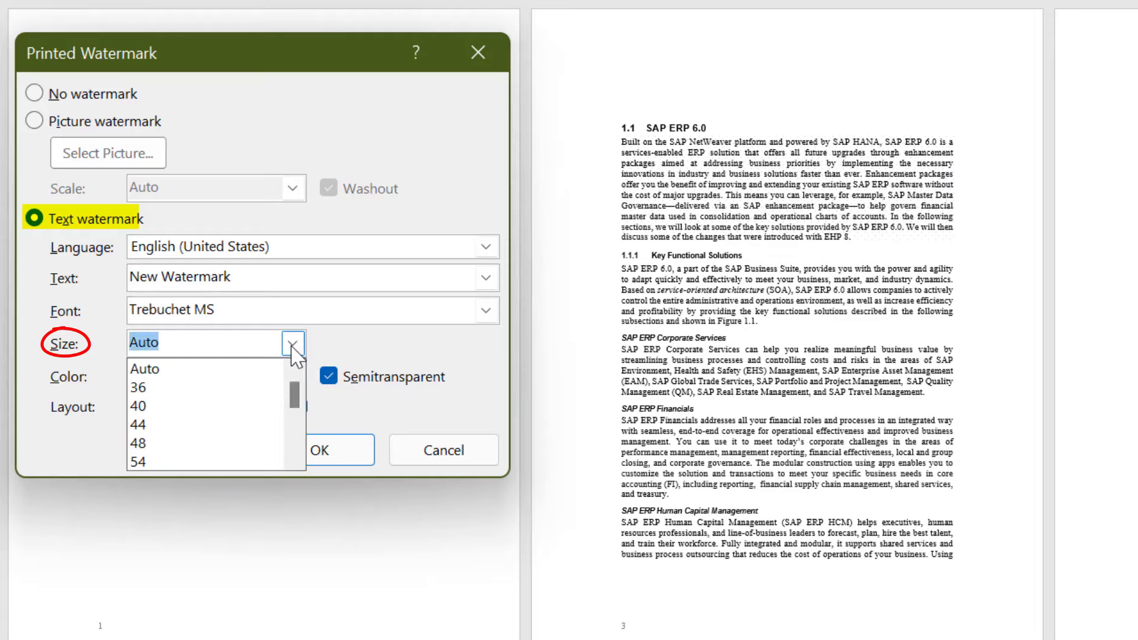
pyautogui.moveTo(296, 398); pyautogui.dragTo(296, 432)
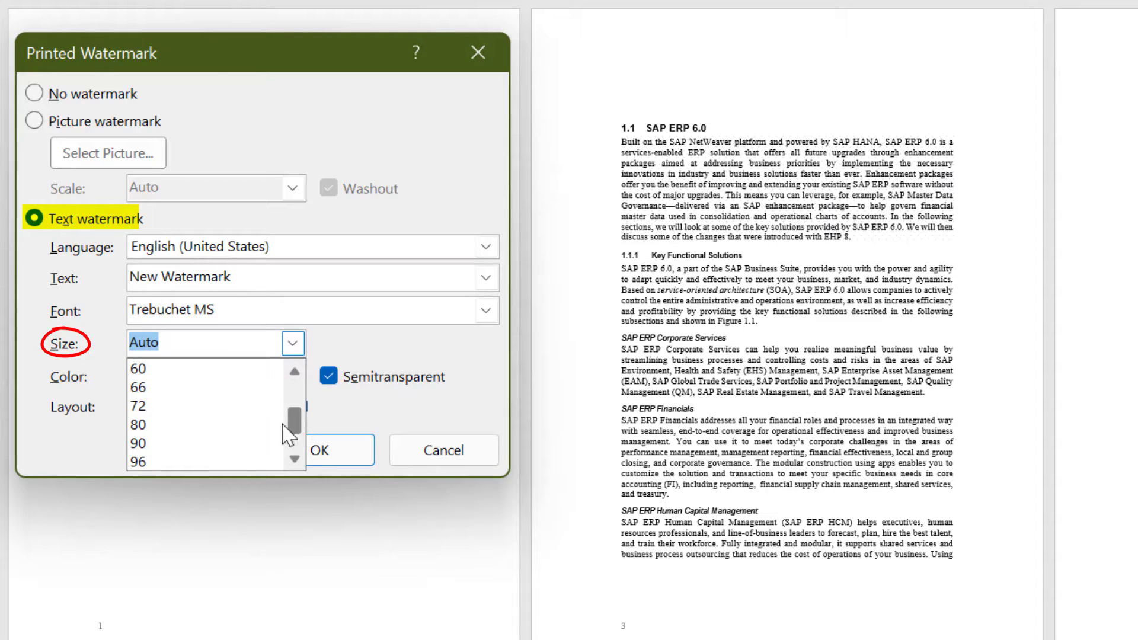
pyautogui.click(233, 460)
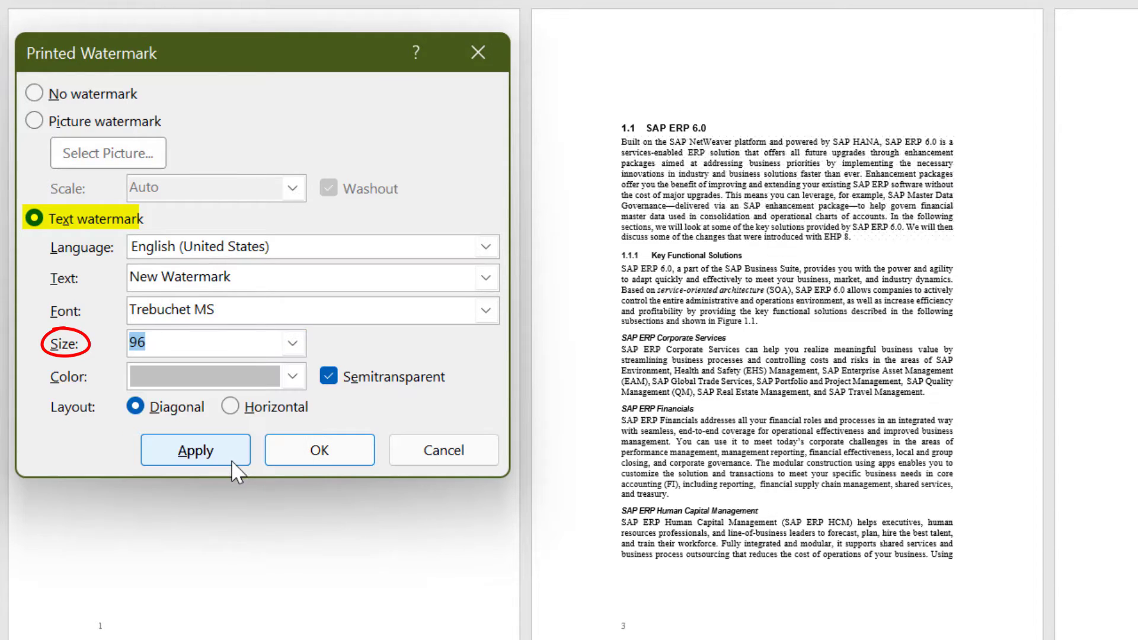
# Set the watermark's colour to the theme gold and apply it to the document with Semitransparent on.
pyautogui.click(292, 376)
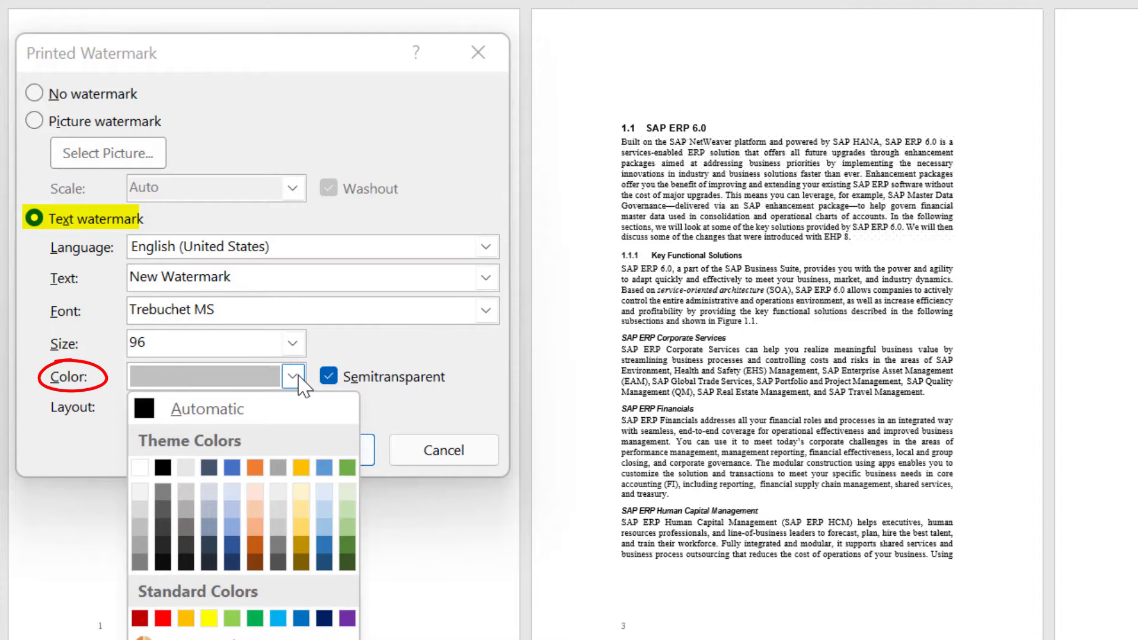
pyautogui.click(303, 467)
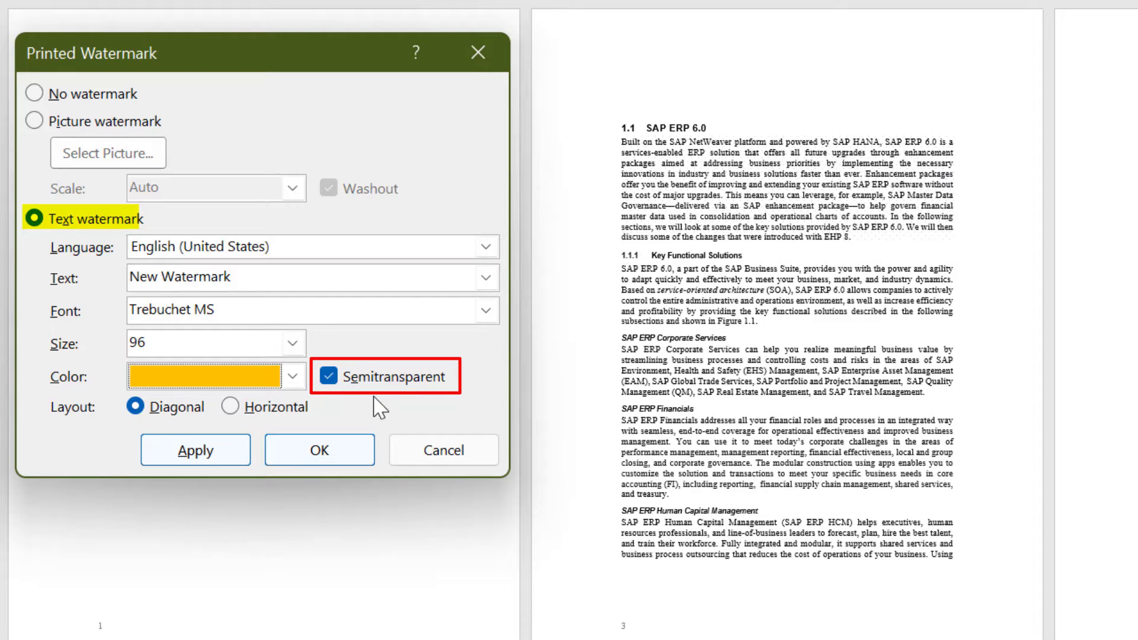
pyautogui.click(196, 452)
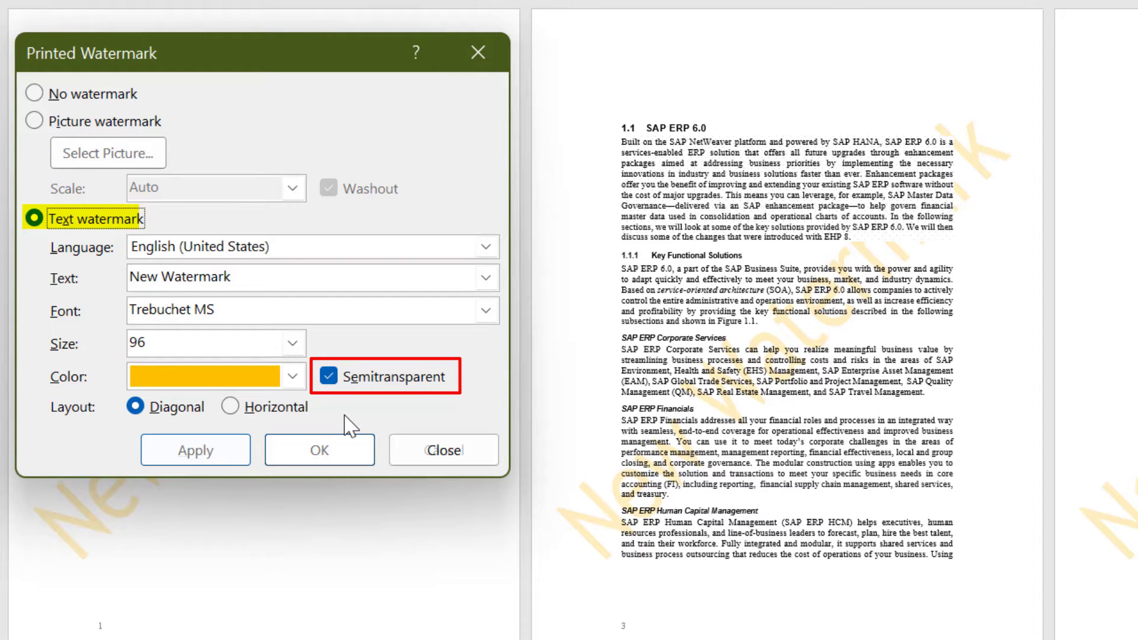
# Try the watermark on the document without semitransparency and turn the Semitransparent option back on.
pyautogui.click(329, 377)
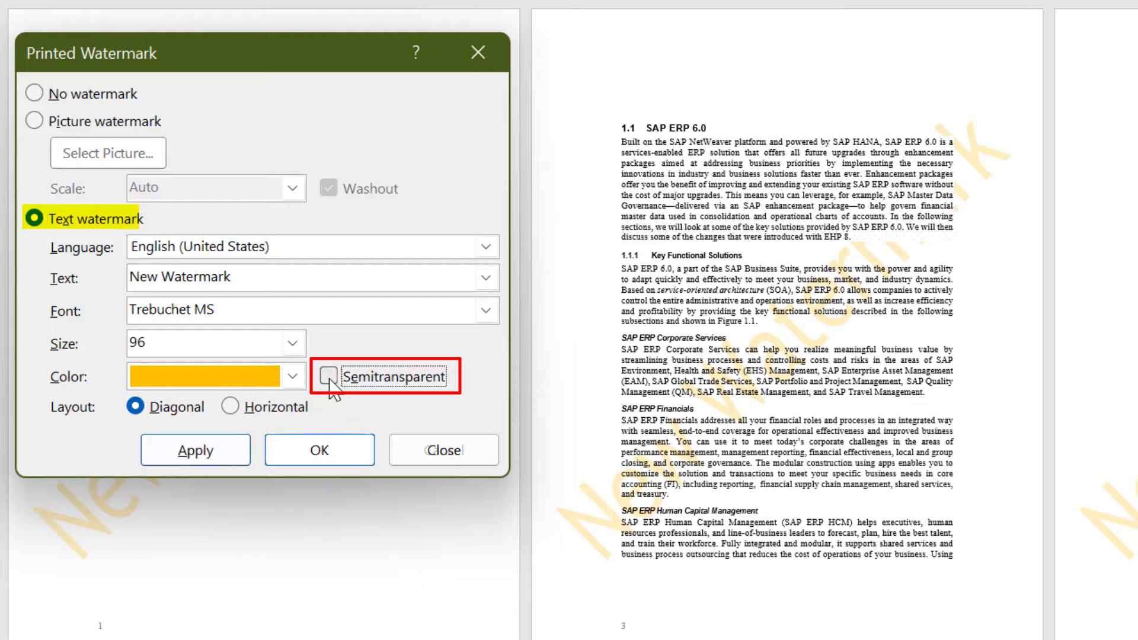
pyautogui.click(196, 451)
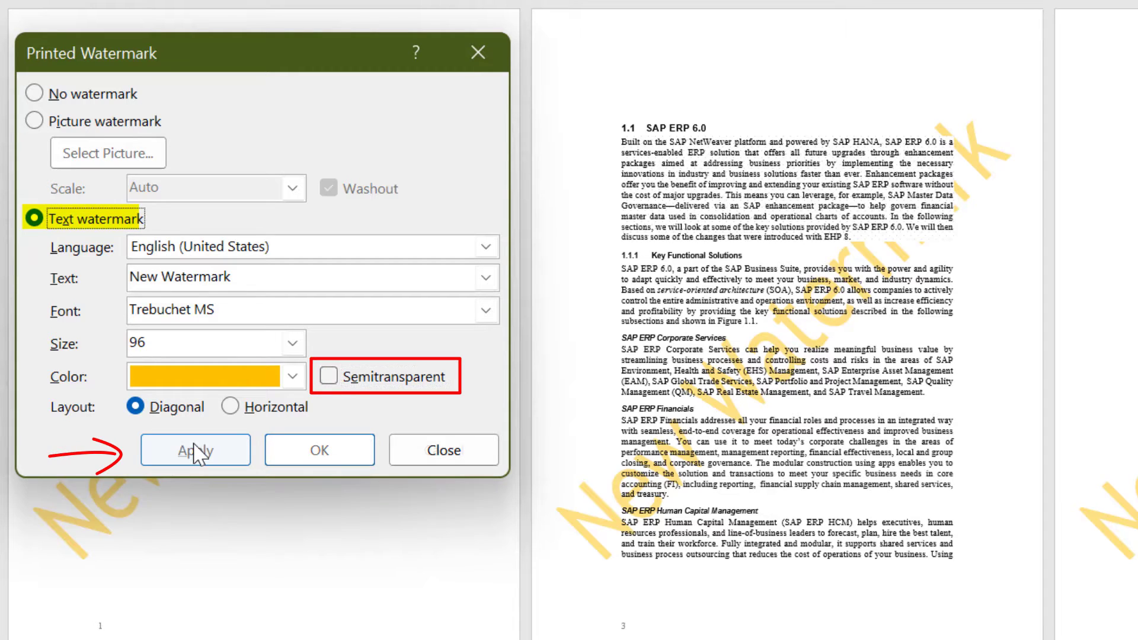
pyautogui.click(328, 376)
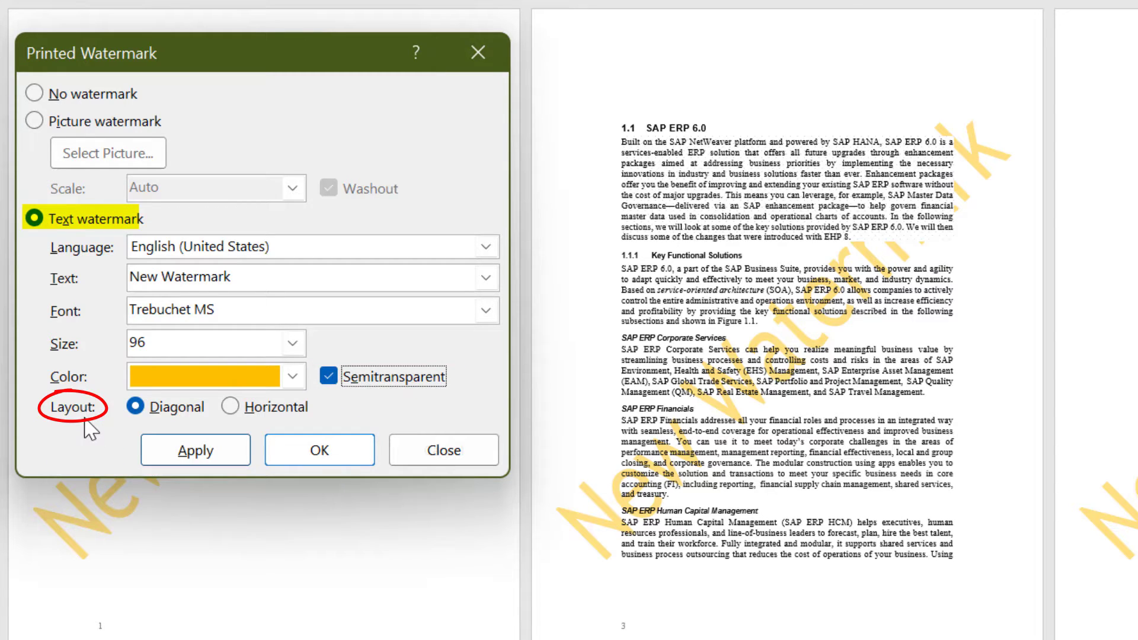
# Try the Horizontal layout on the watermark, return it to Diagonal and confirm the watermark settings.
pyautogui.click(249, 408)
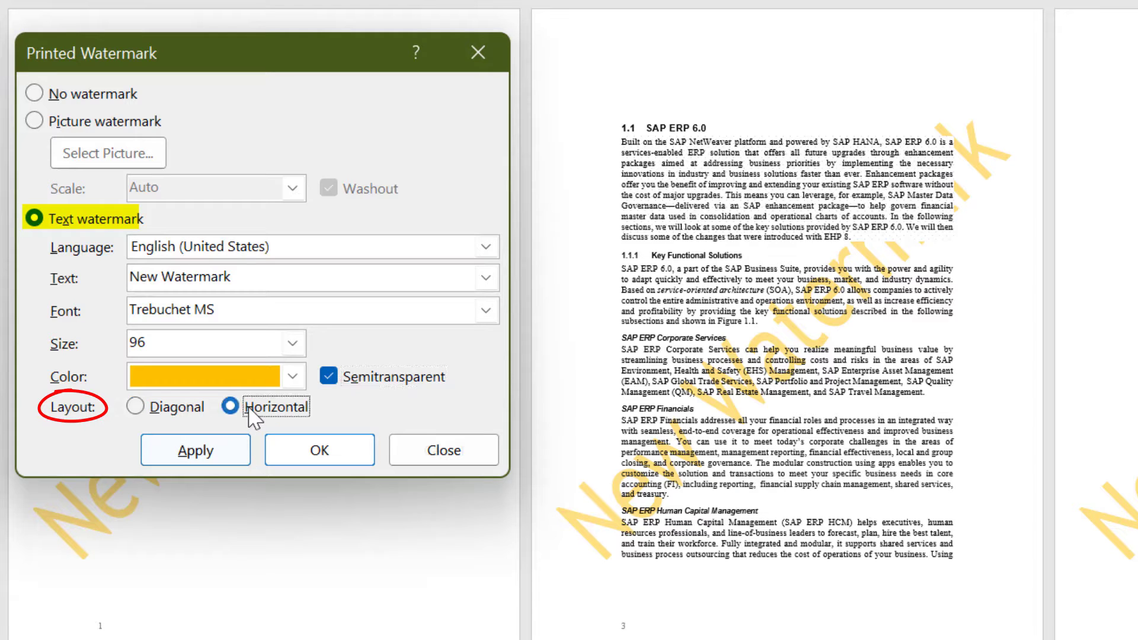
pyautogui.click(192, 454)
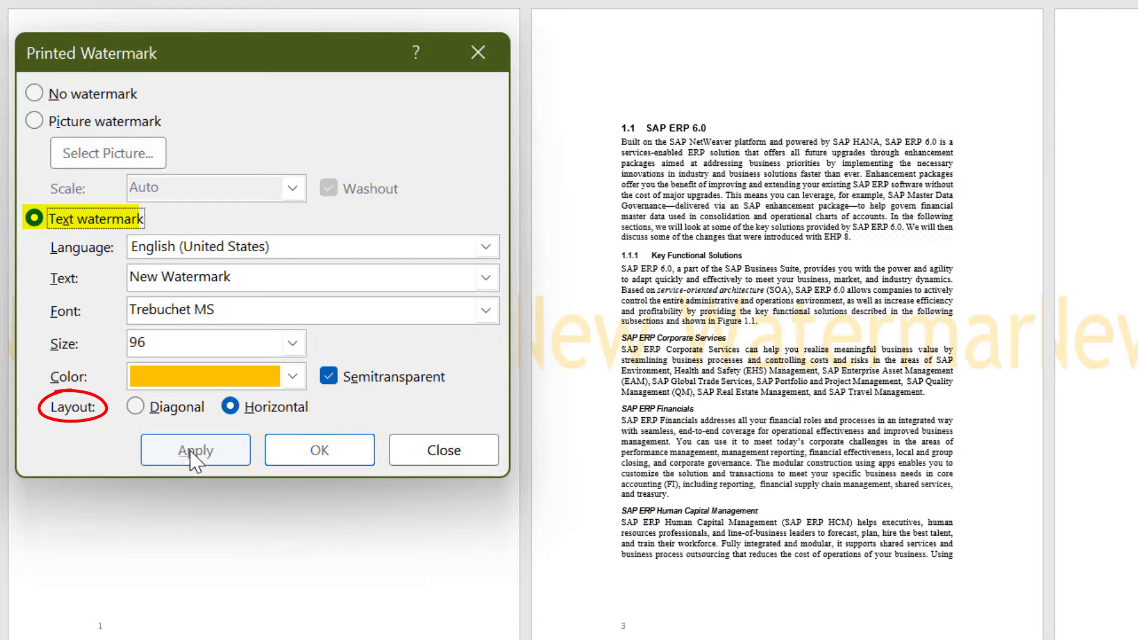
pyautogui.click(137, 408)
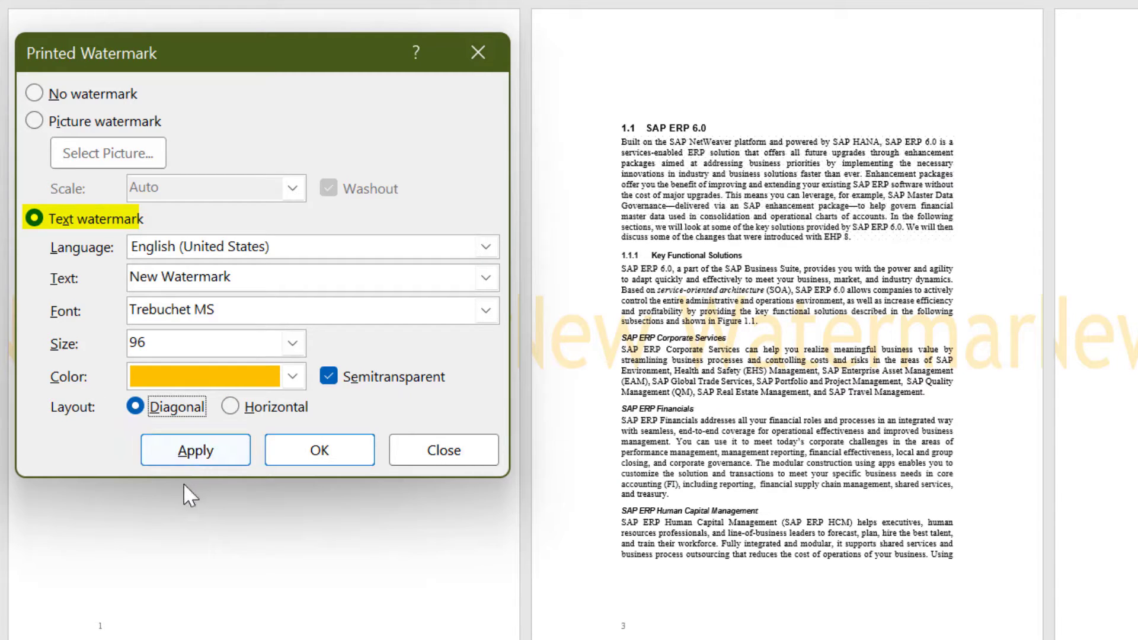
pyautogui.click(349, 462)
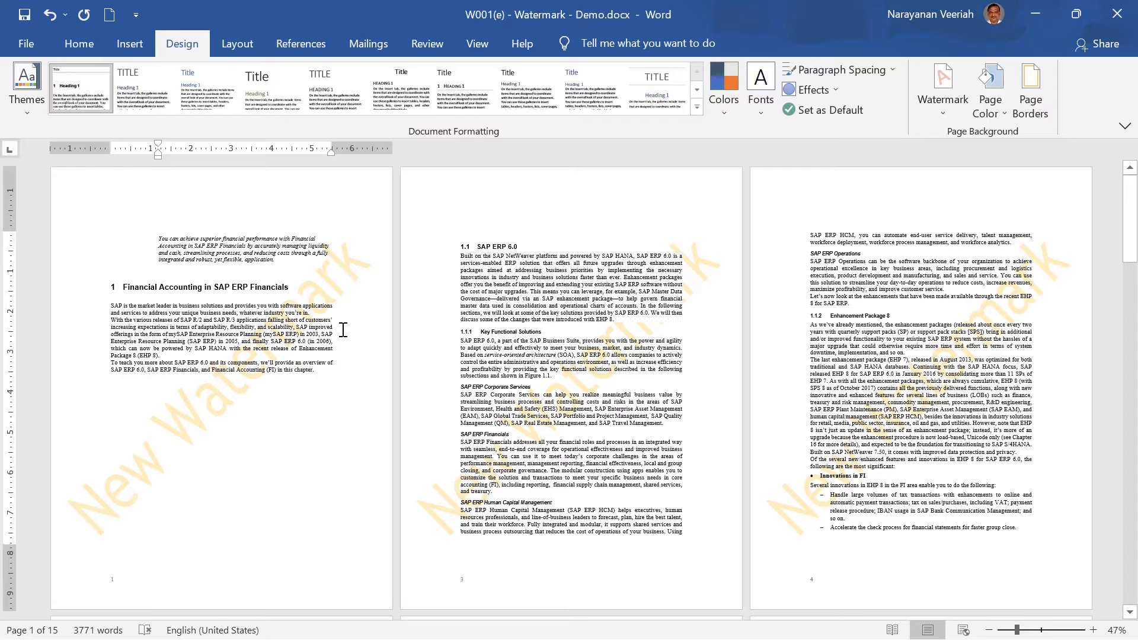
# Open the header area, select the New Watermark text on the first page and start saving it to the watermark gallery.
pyautogui.doubleClick(311, 205)
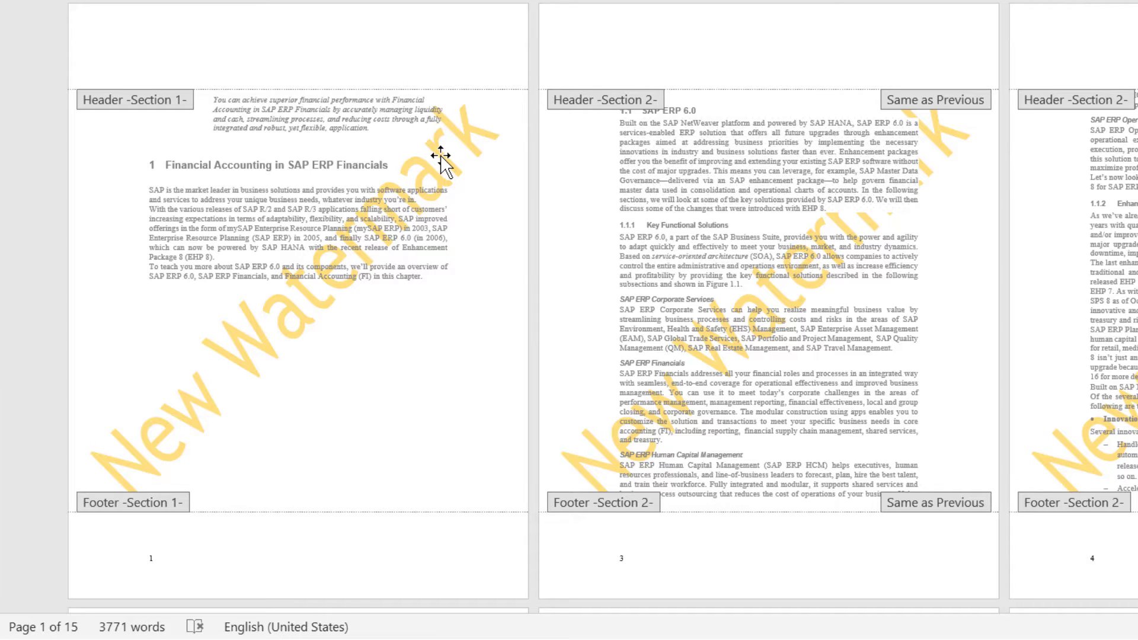
pyautogui.click(442, 158)
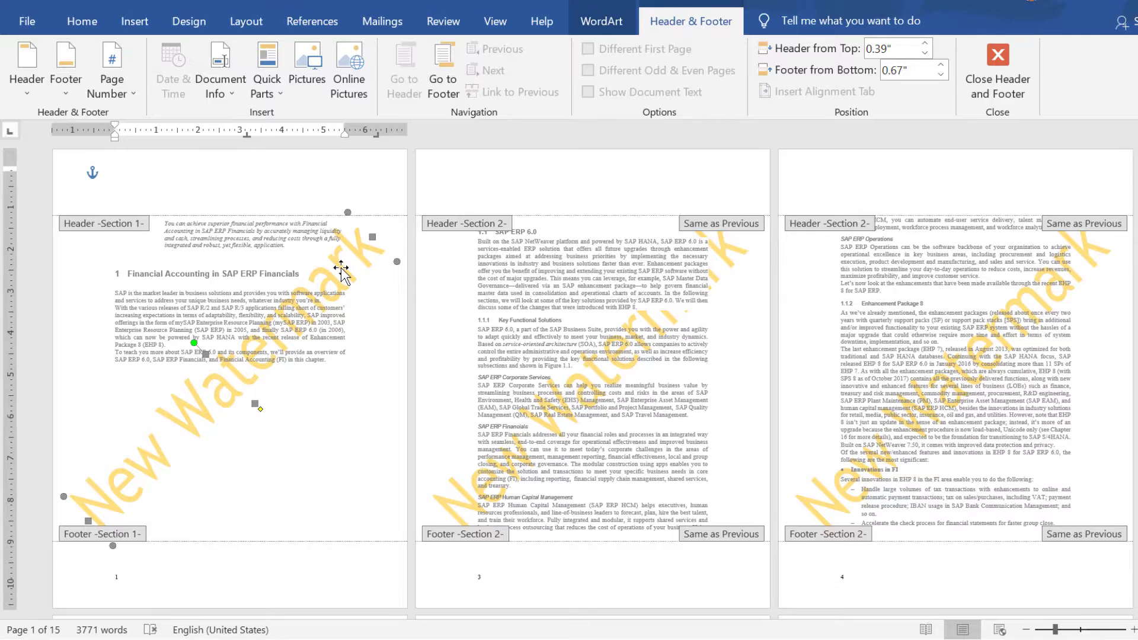
pyautogui.click(182, 43)
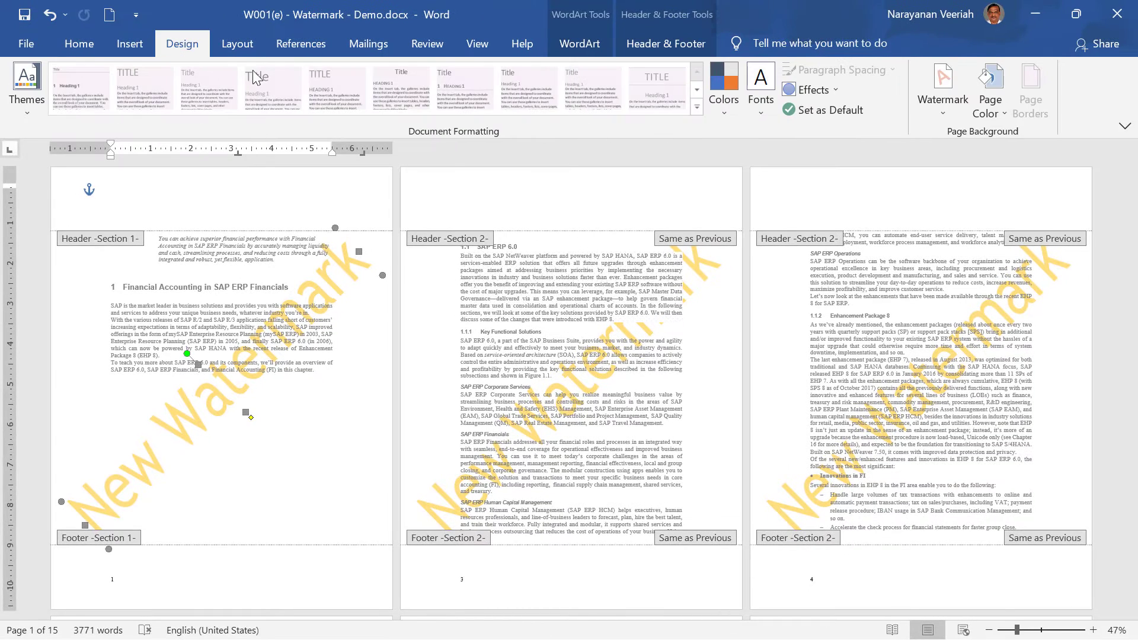
pyautogui.click(944, 115)
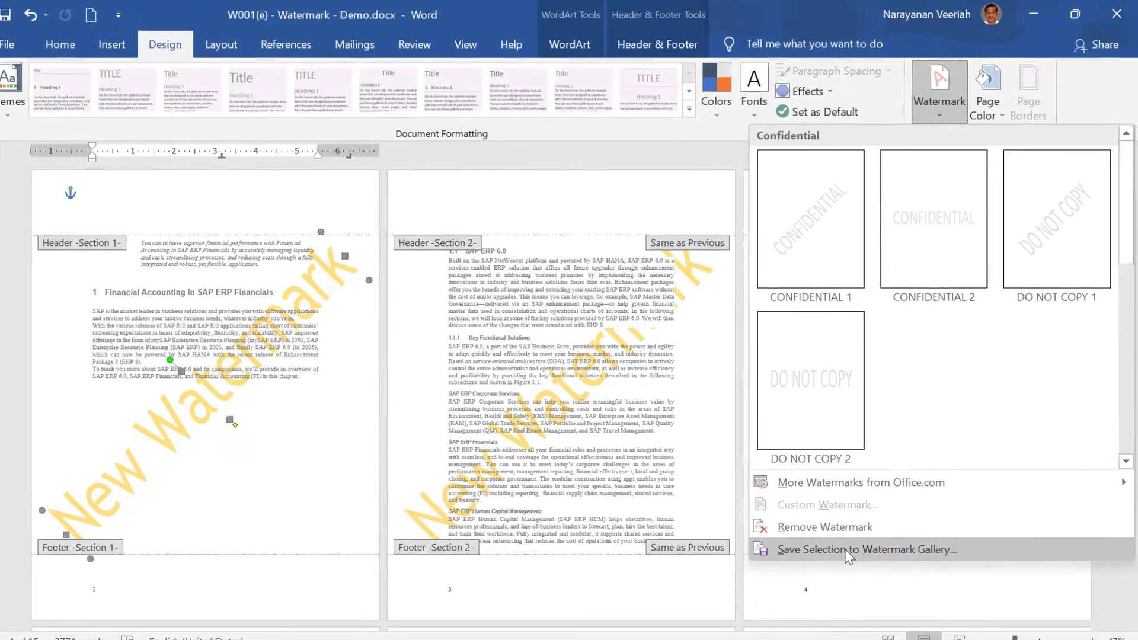
pyautogui.click(850, 540)
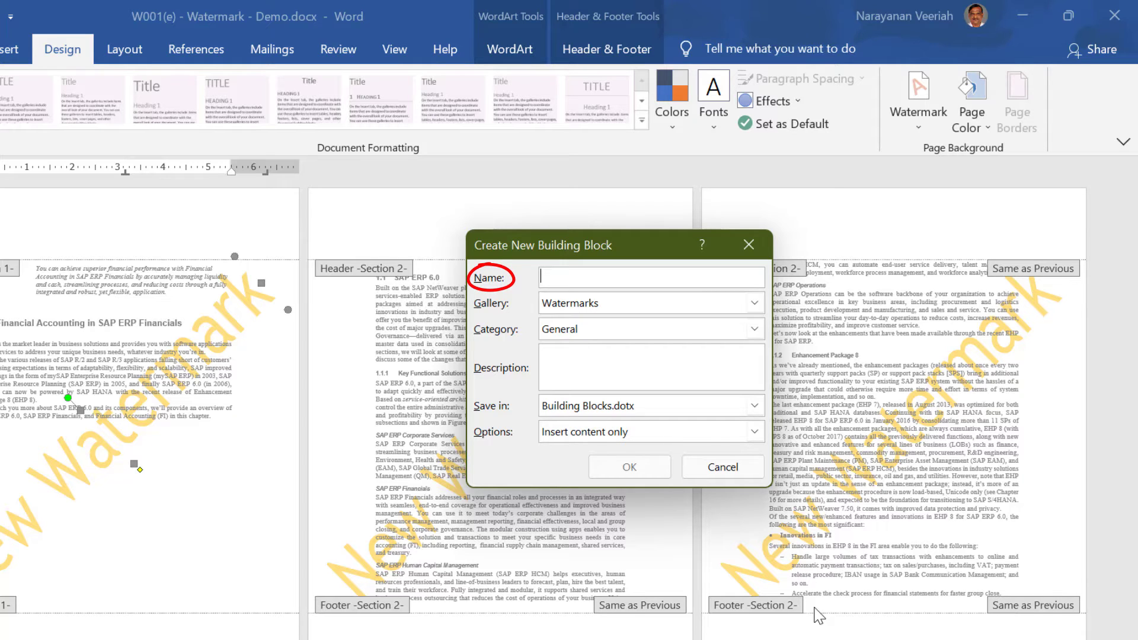
# Save the building block as New Watermark in the General category and look for it in the watermark gallery.
pyautogui.write('New Wa')
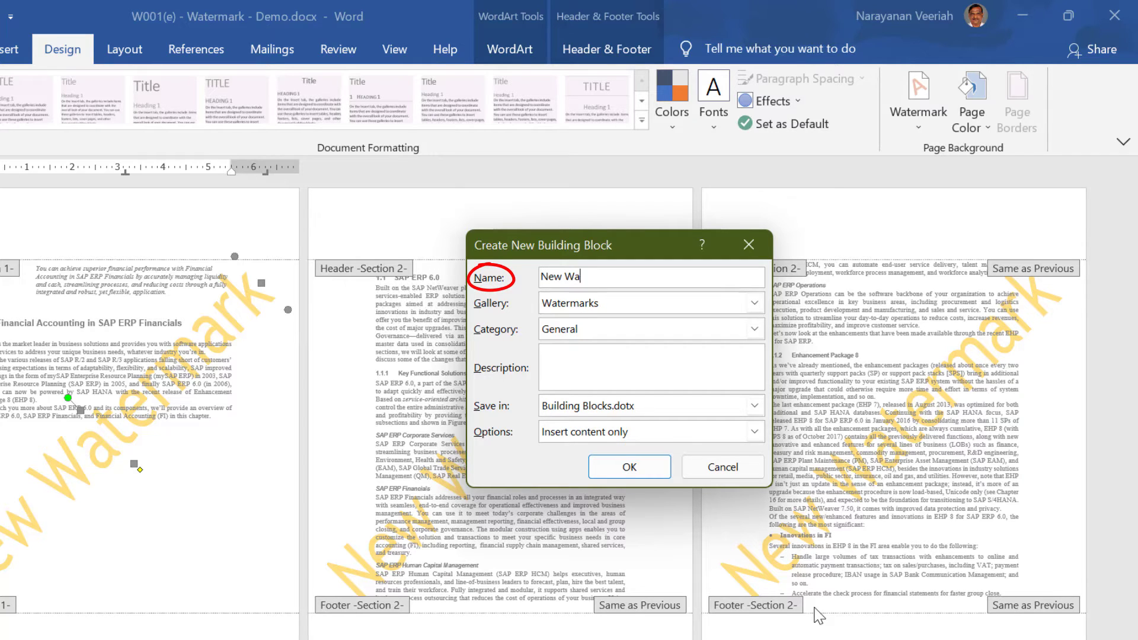
pyautogui.write('termark')
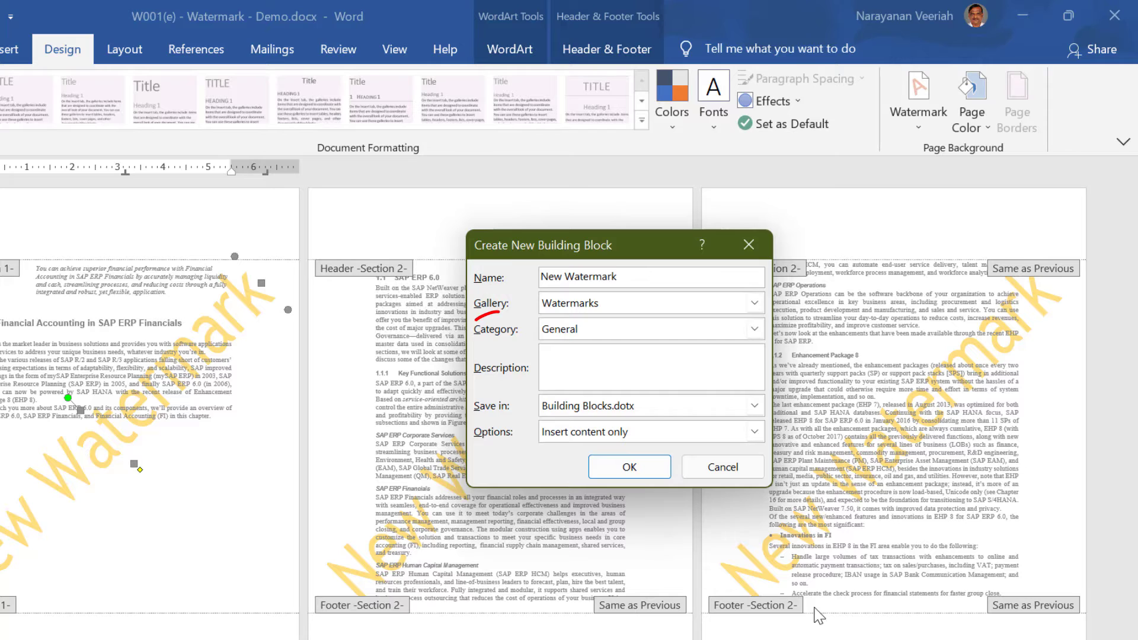
pyautogui.click(755, 329)
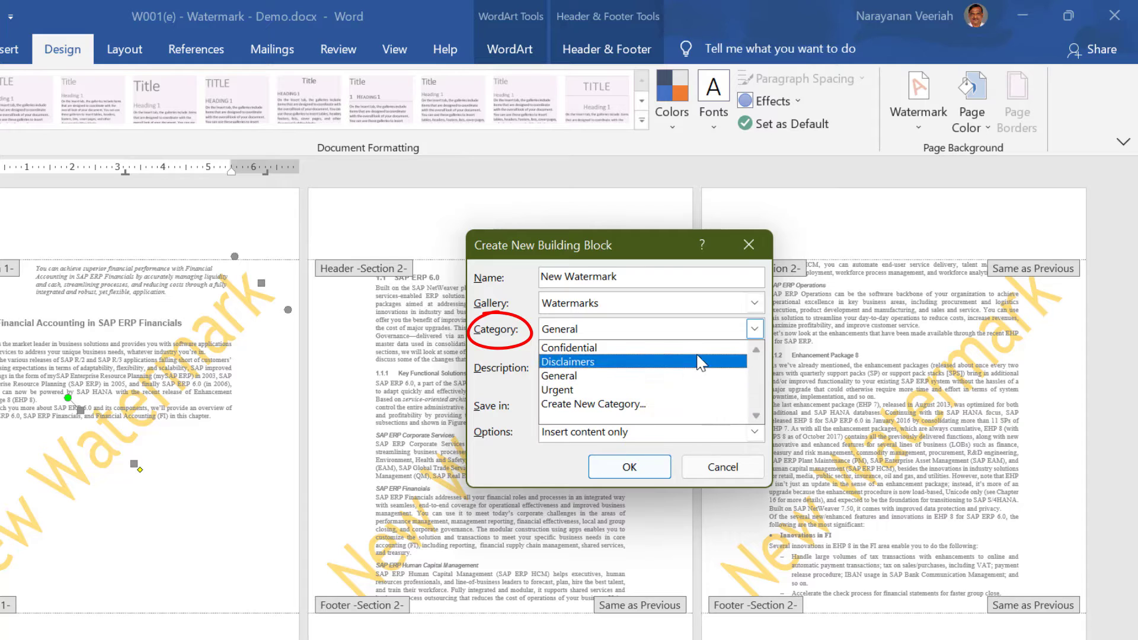
pyautogui.click(699, 377)
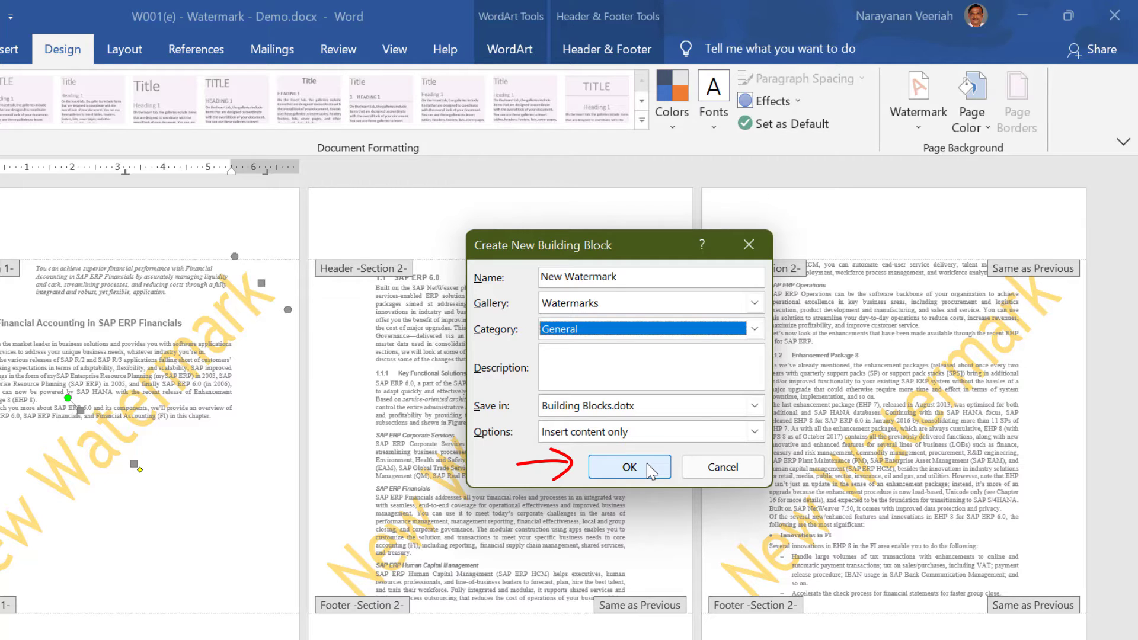
pyautogui.click(629, 467)
pyautogui.click(928, 127)
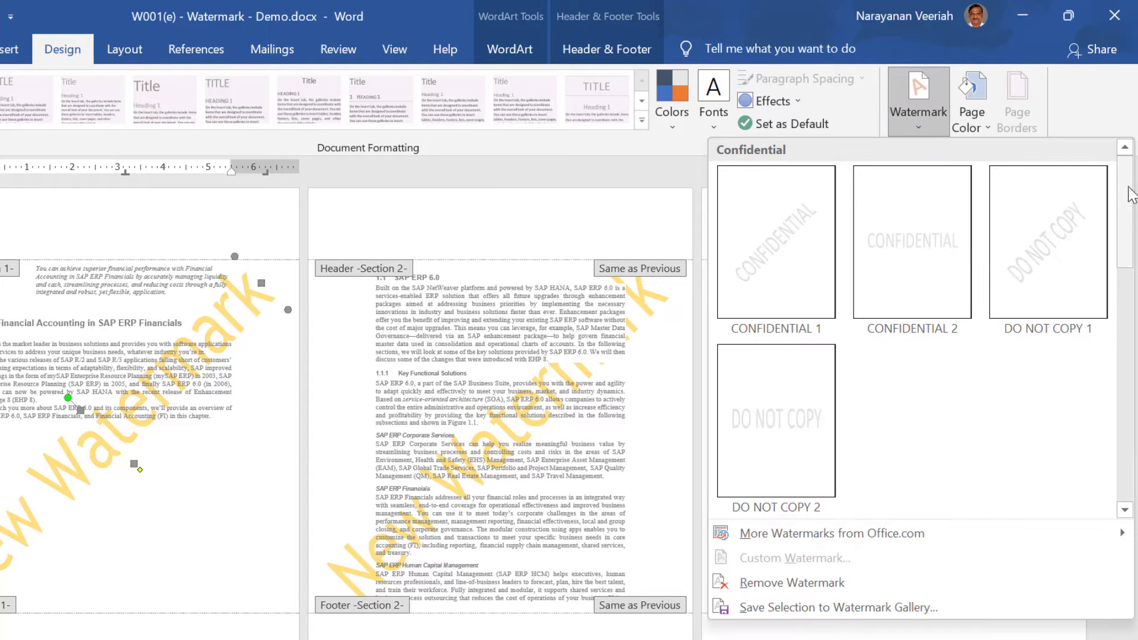
pyautogui.moveTo(1128, 191); pyautogui.dragTo(1122, 388)
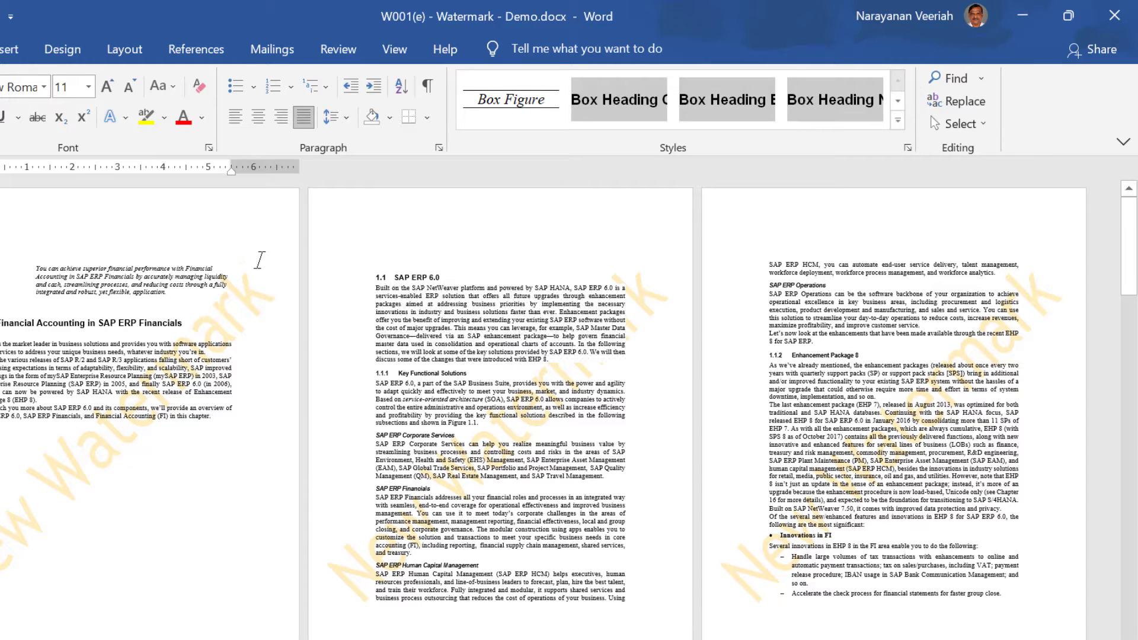
# Open the first page's watermark for text editing in the header area and examine its font and size choices.
pyautogui.doubleClick(210, 220)
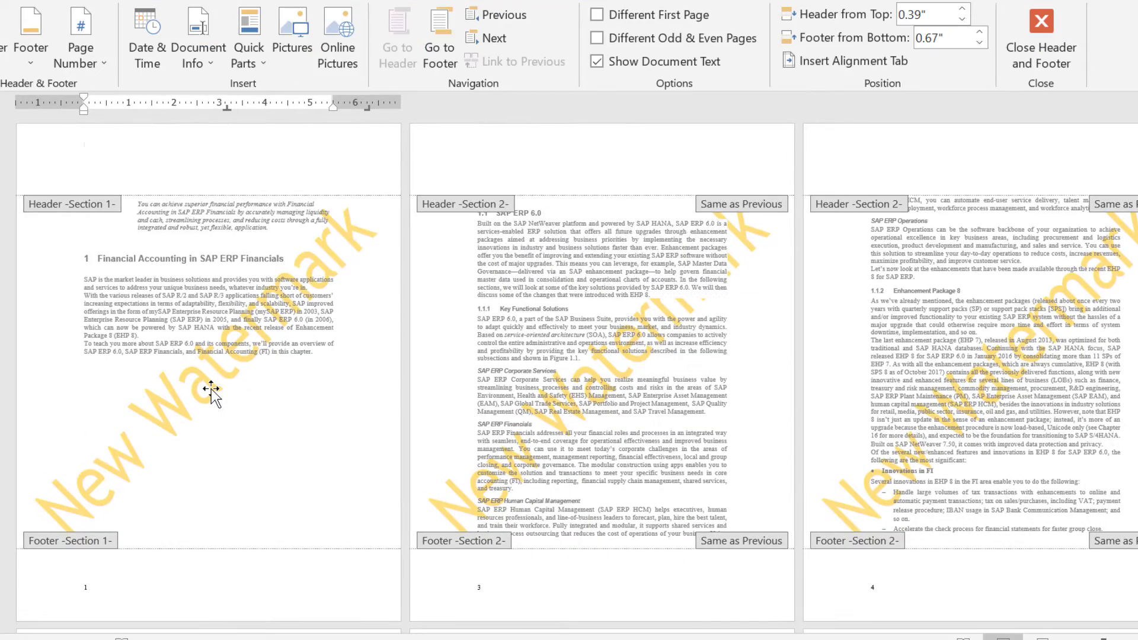
pyautogui.click(211, 389)
pyautogui.rightClick(201, 383)
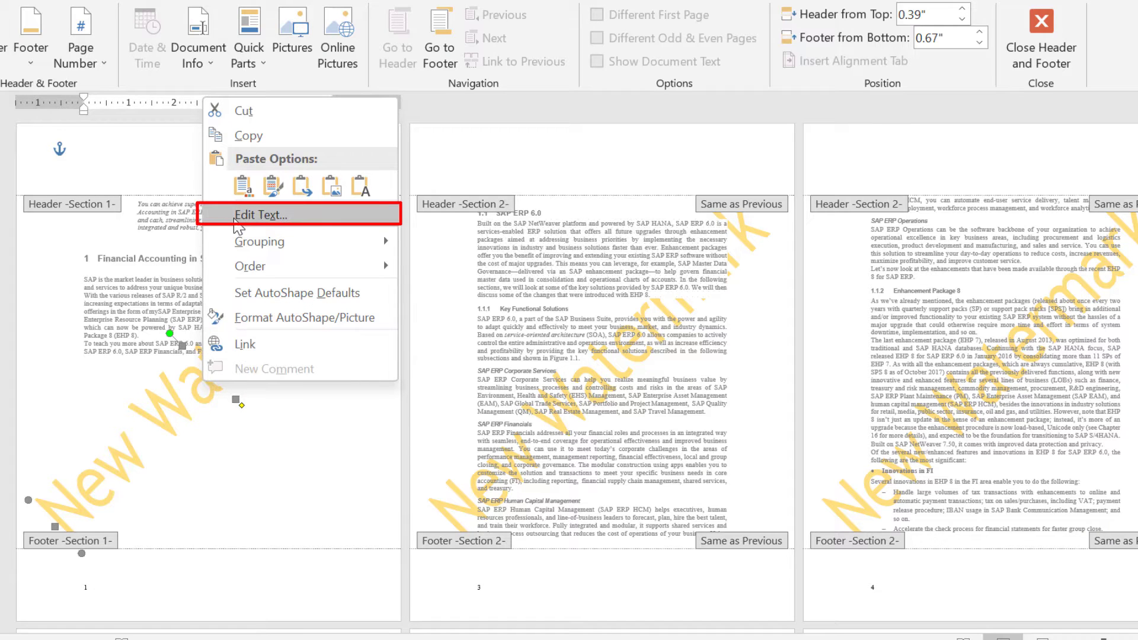
pyautogui.click(237, 216)
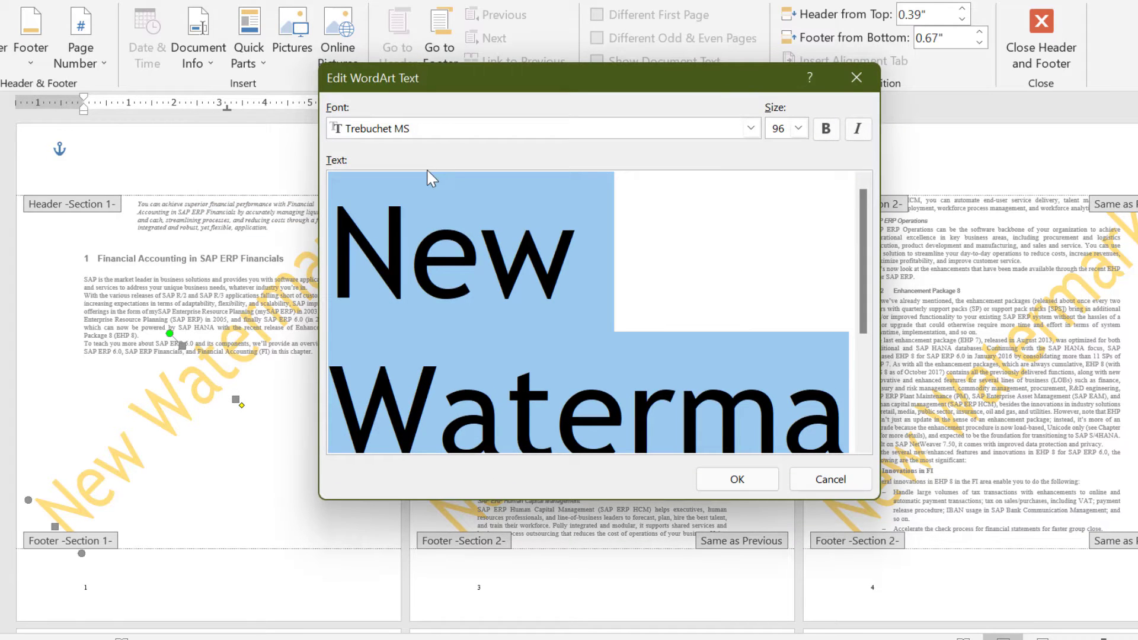
pyautogui.click(751, 129)
pyautogui.click(750, 128)
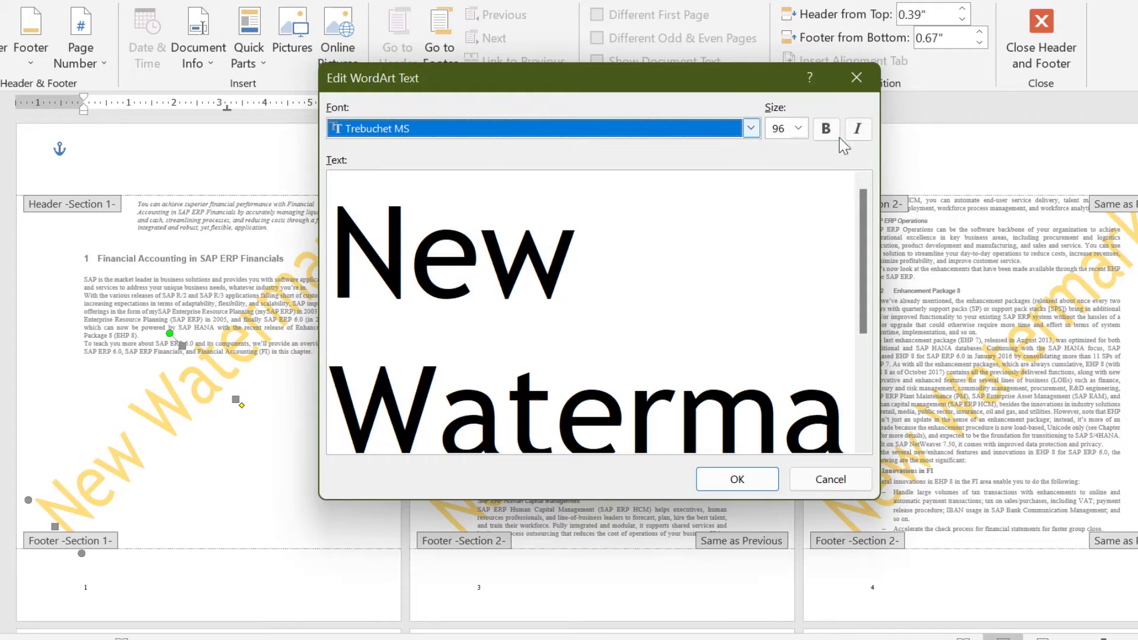
pyautogui.click(799, 129)
pyautogui.click(798, 129)
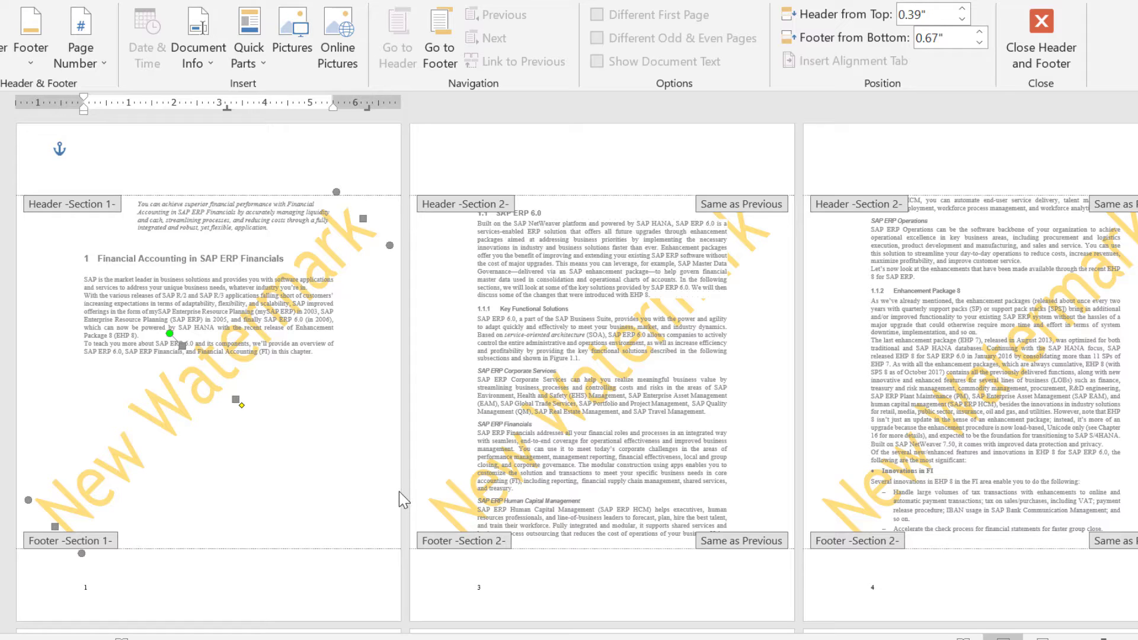
# Move the watermark slightly up and to the right, and fill it with a one-colour From corner gradient using the lower-right variant.
pyautogui.moveTo(179, 410); pyautogui.dragTo(223, 382)
pyautogui.rightClick(222, 382)
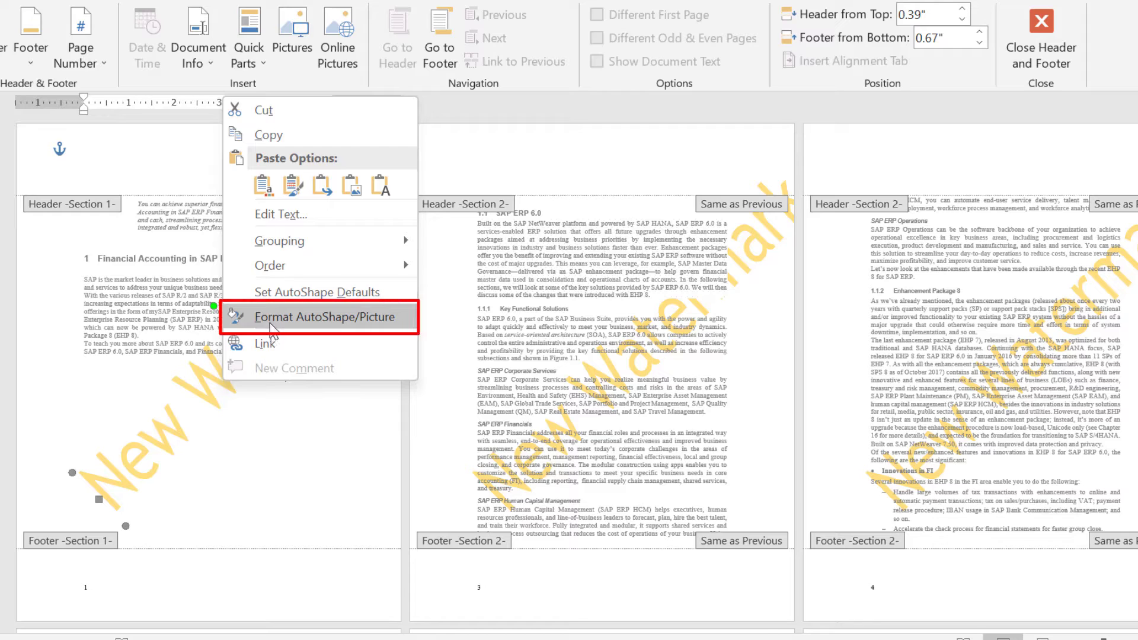
pyautogui.click(270, 324)
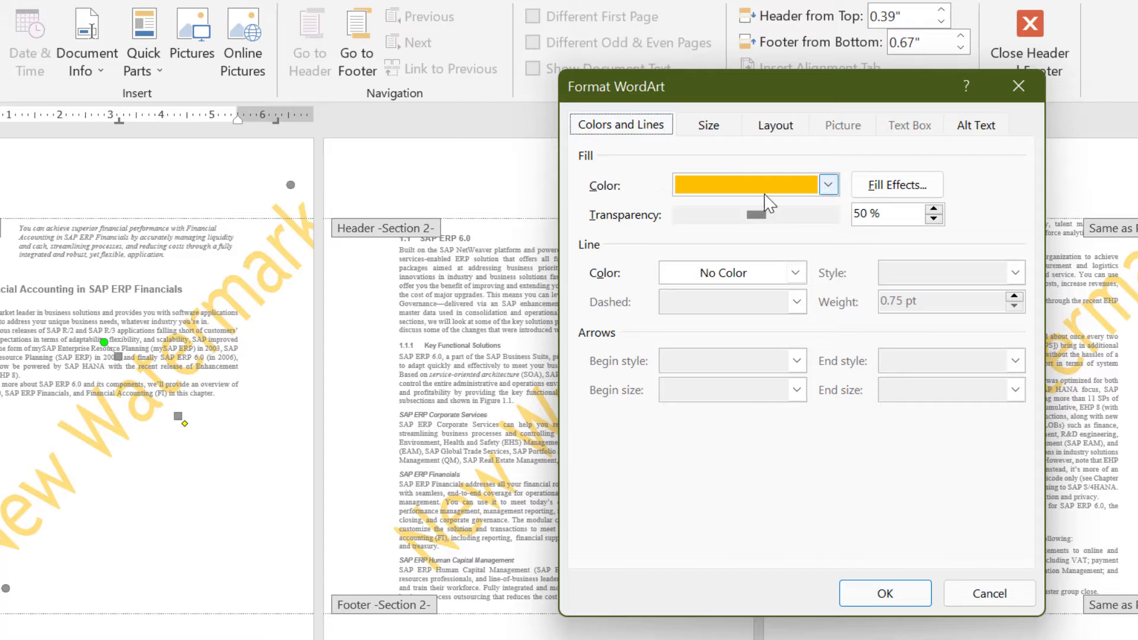
pyautogui.click(828, 185)
pyautogui.click(928, 195)
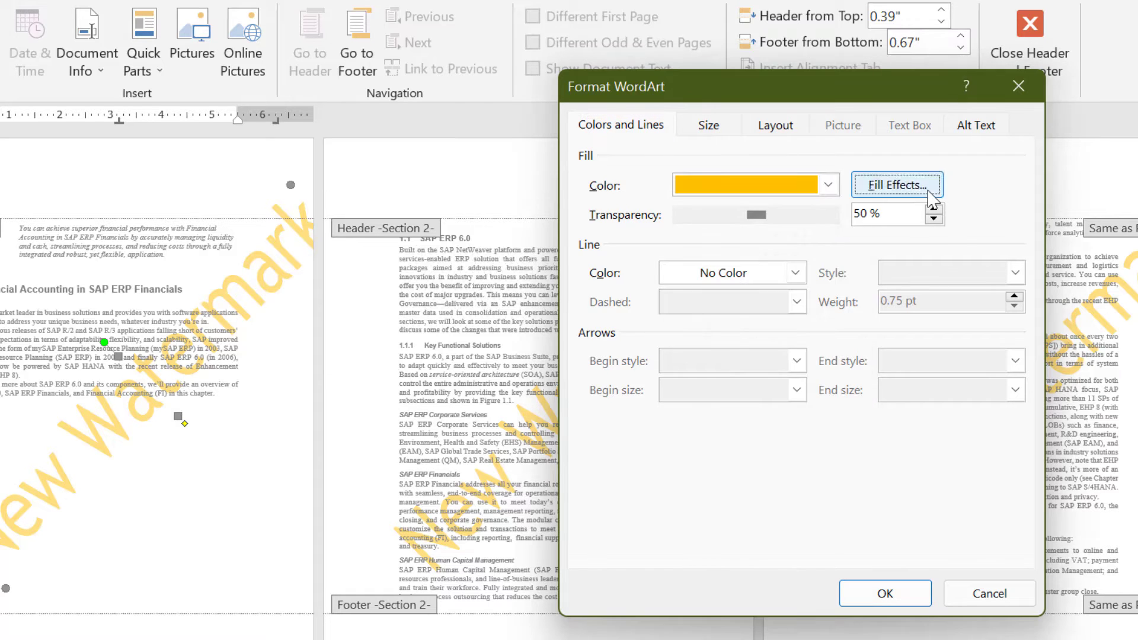
pyautogui.click(780, 406)
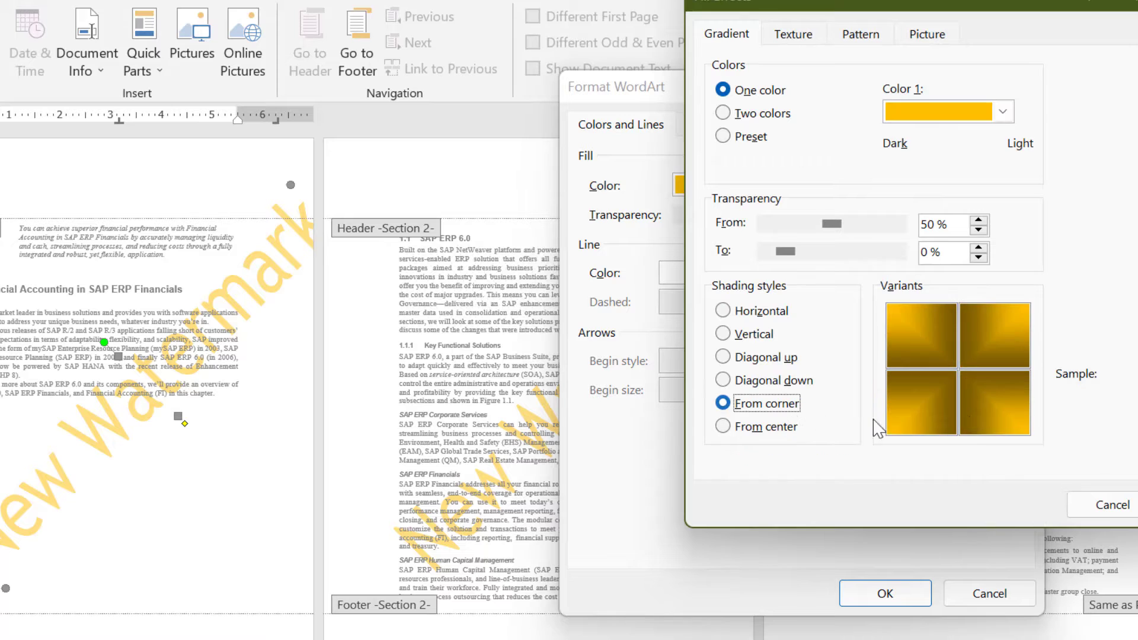
pyautogui.click(969, 416)
pyautogui.press('Escape')
# Review the watermark's size and layout settings and confirm its WordArt formatting.
pyautogui.click(719, 130)
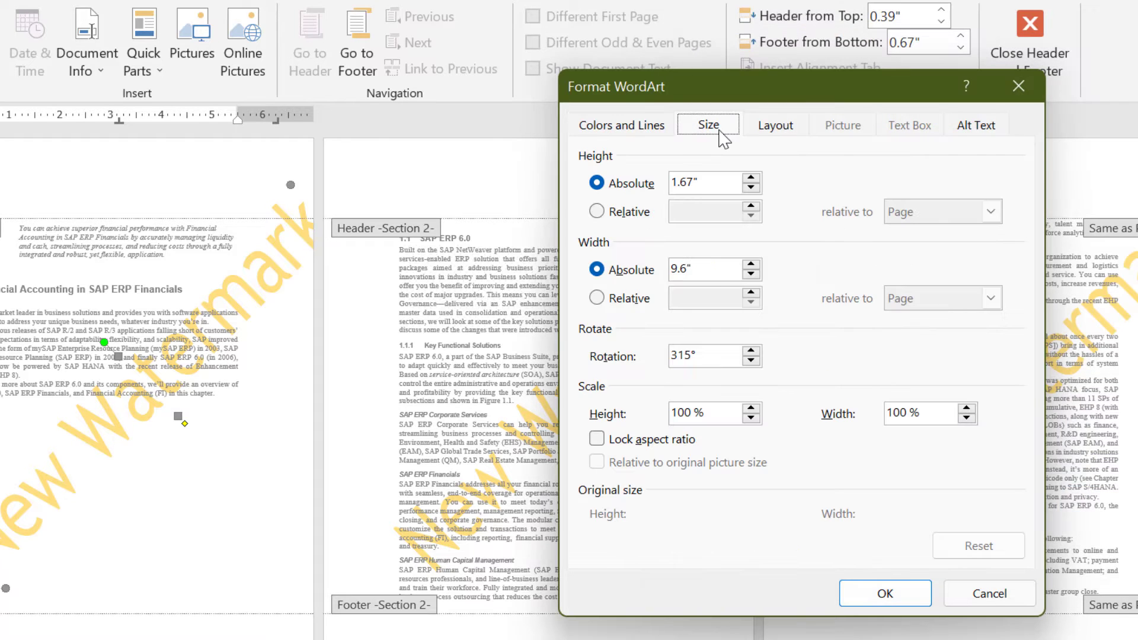
pyautogui.click(775, 136)
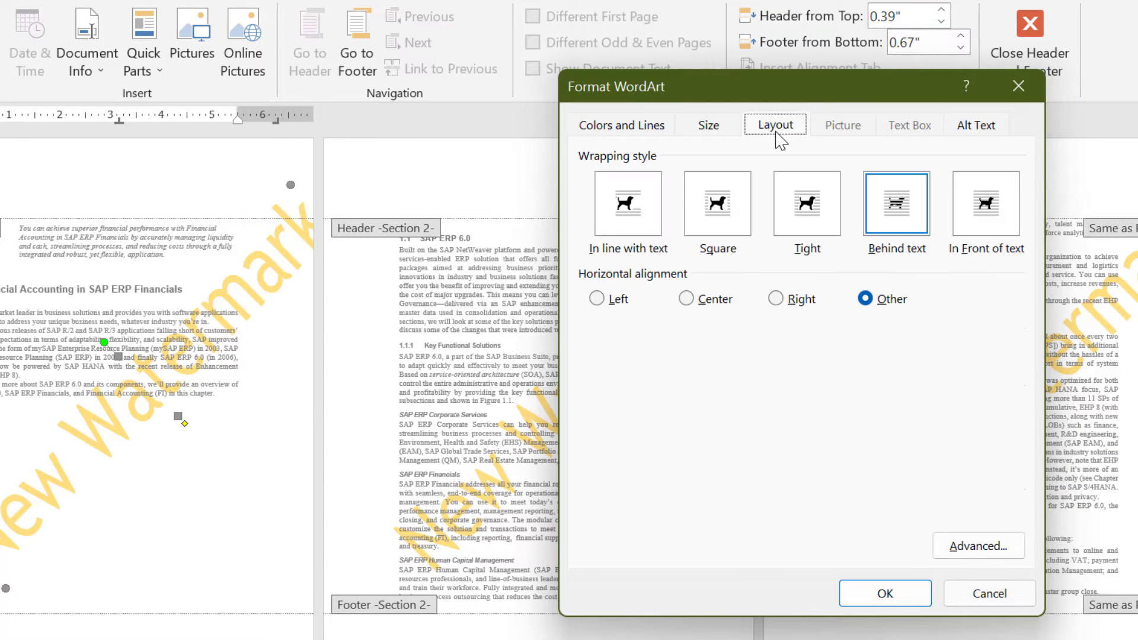
pyautogui.click(885, 593)
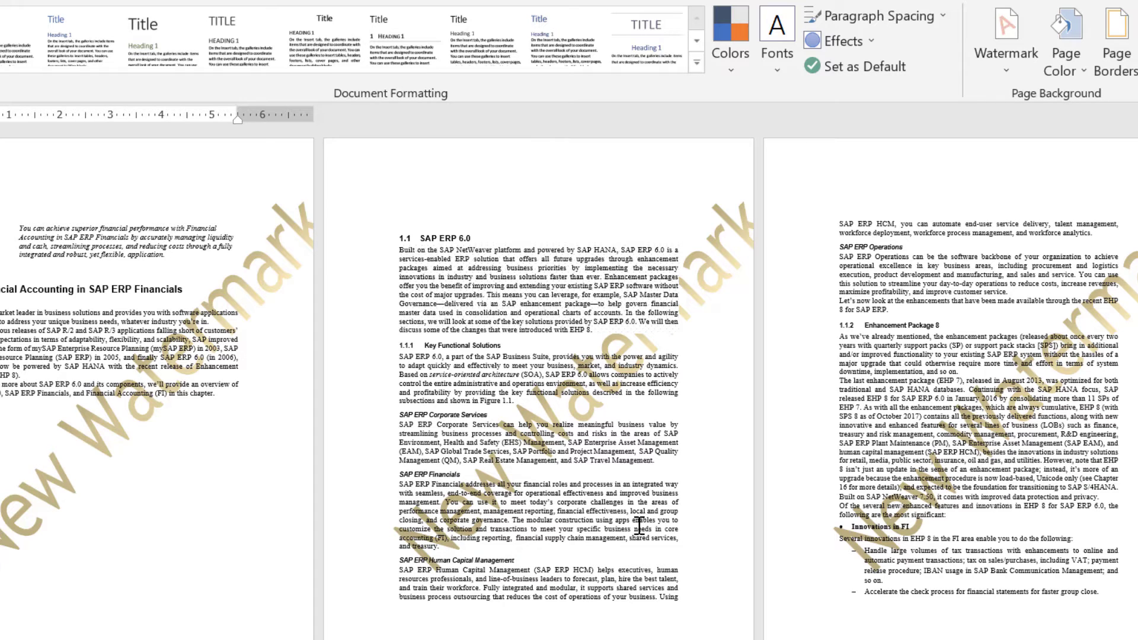
# Examine the custom watermark settings for the current text watermark and close them without changes.
pyautogui.click(1004, 70)
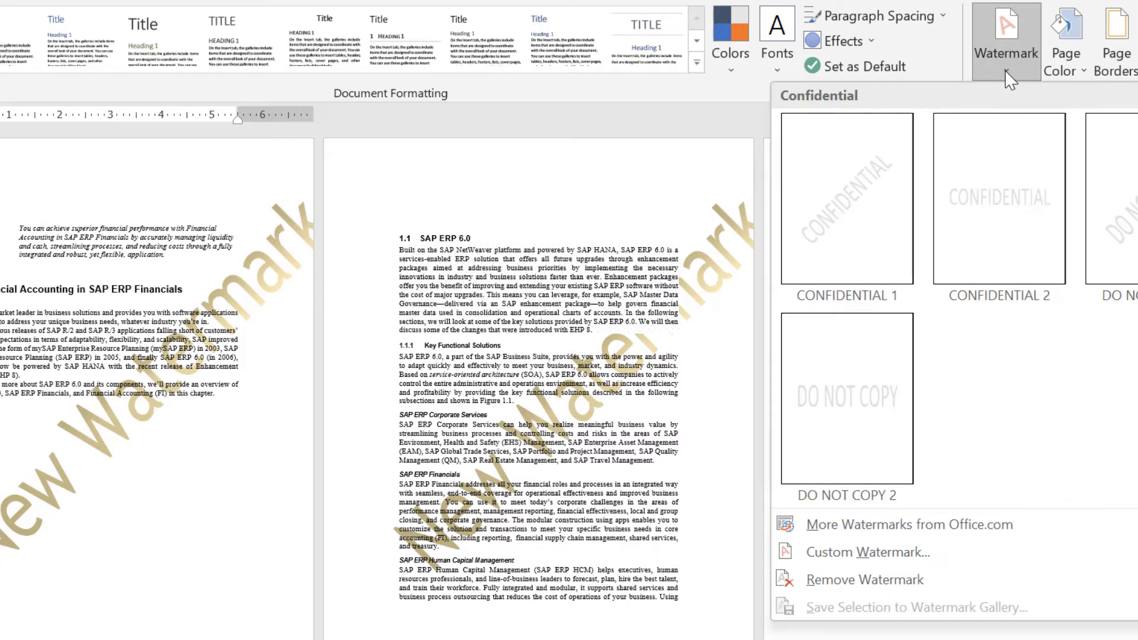
pyautogui.click(868, 552)
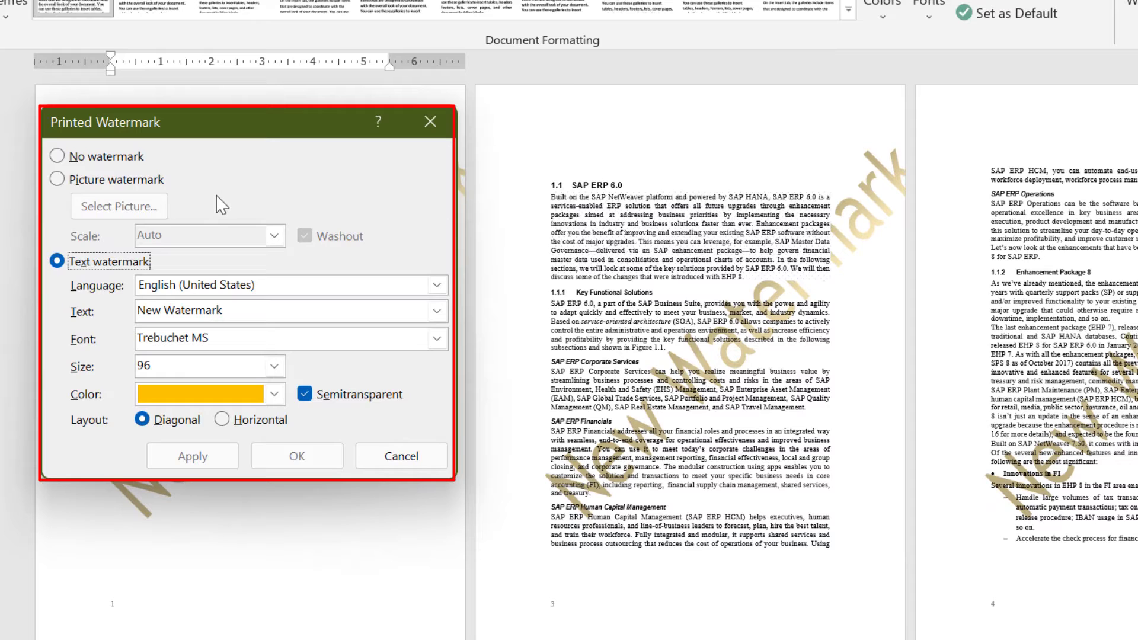
pyautogui.click(363, 461)
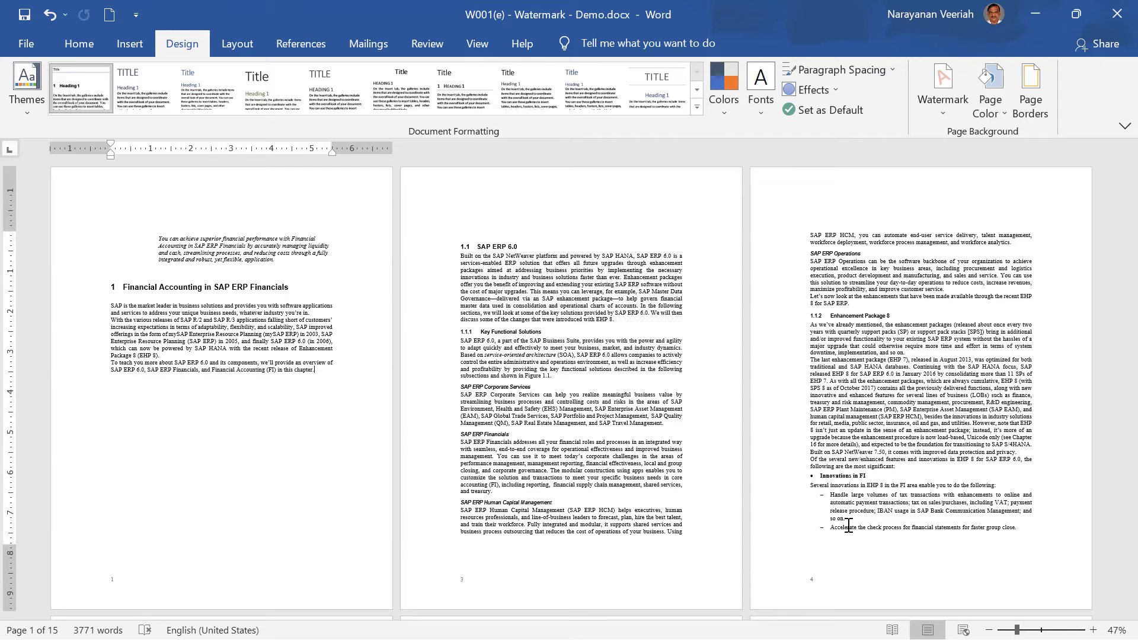
# Set the custom watermark type to Picture watermark and open the picture source selection.
pyautogui.click(942, 86)
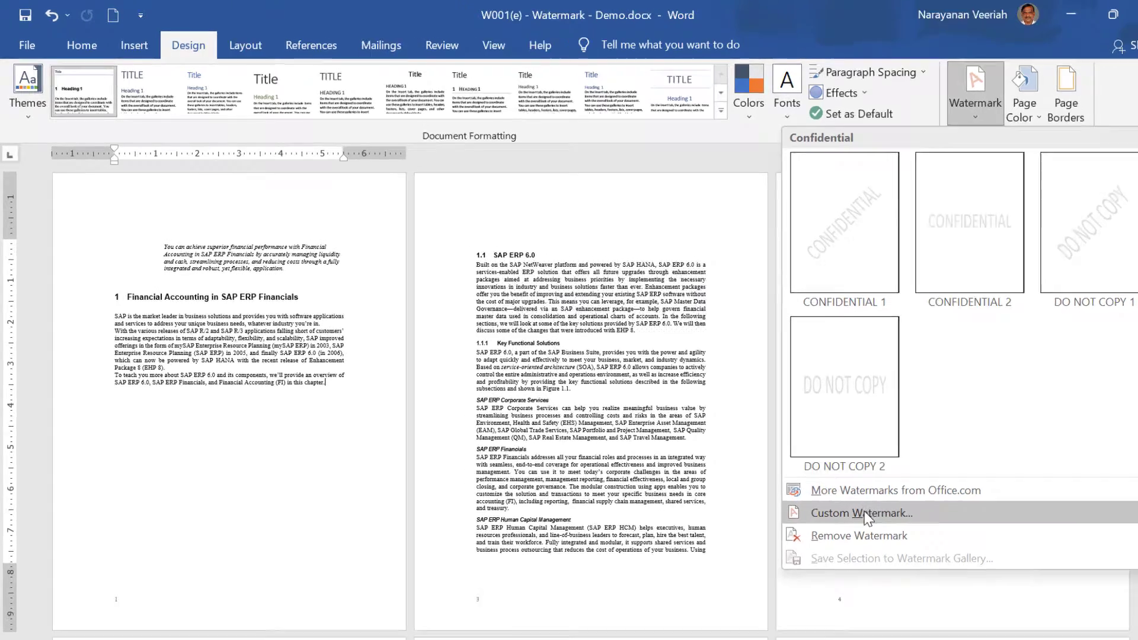
pyautogui.click(865, 515)
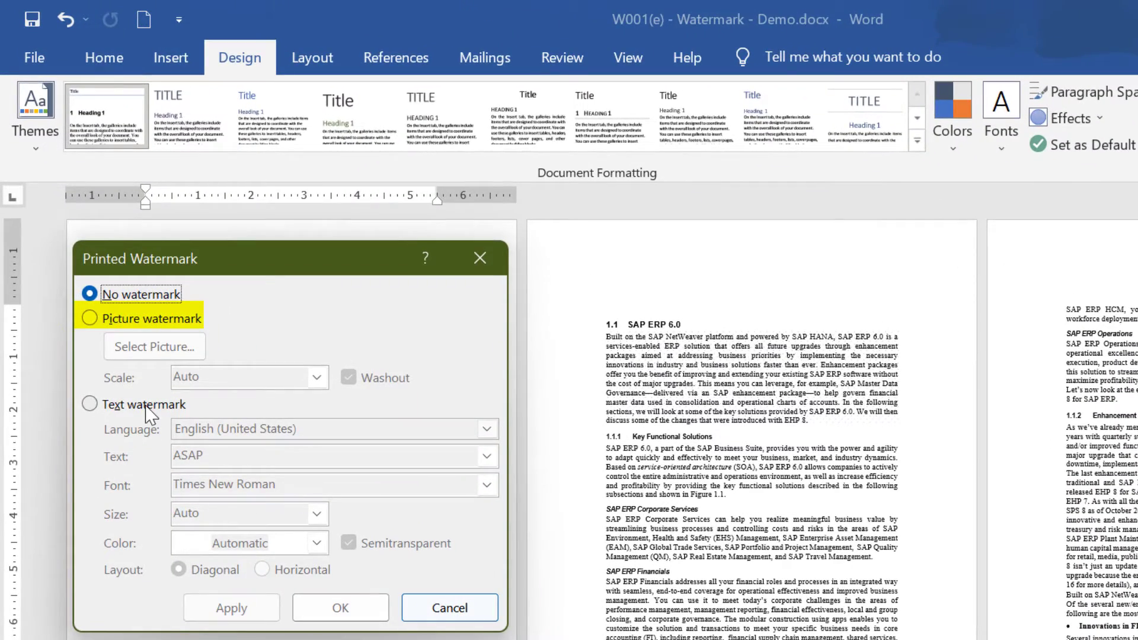
pyautogui.click(90, 320)
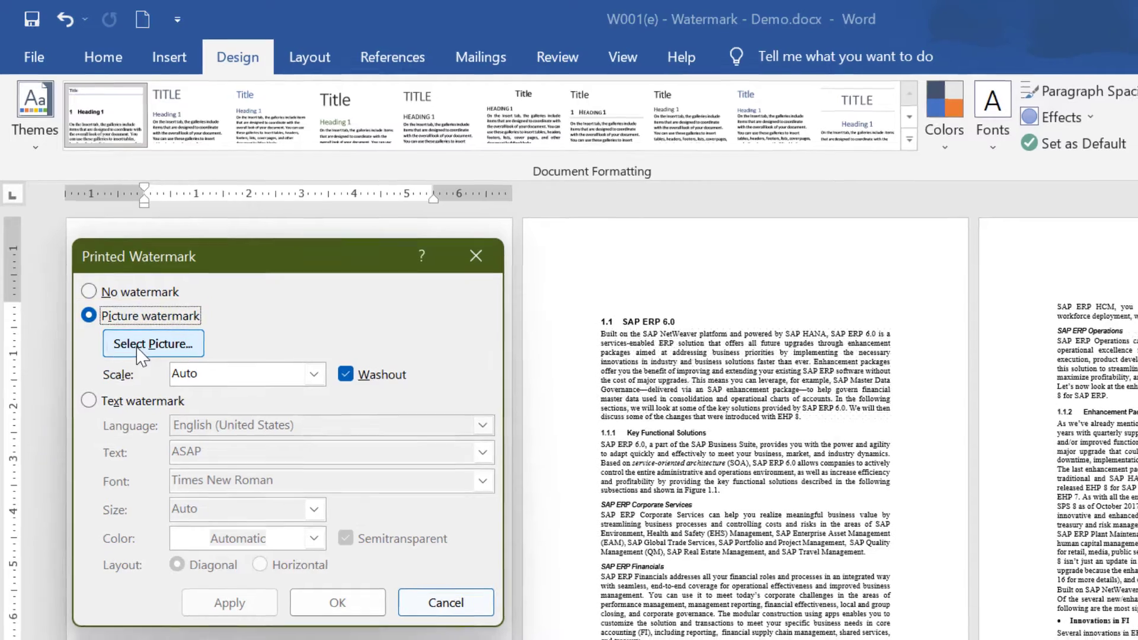
pyautogui.click(154, 347)
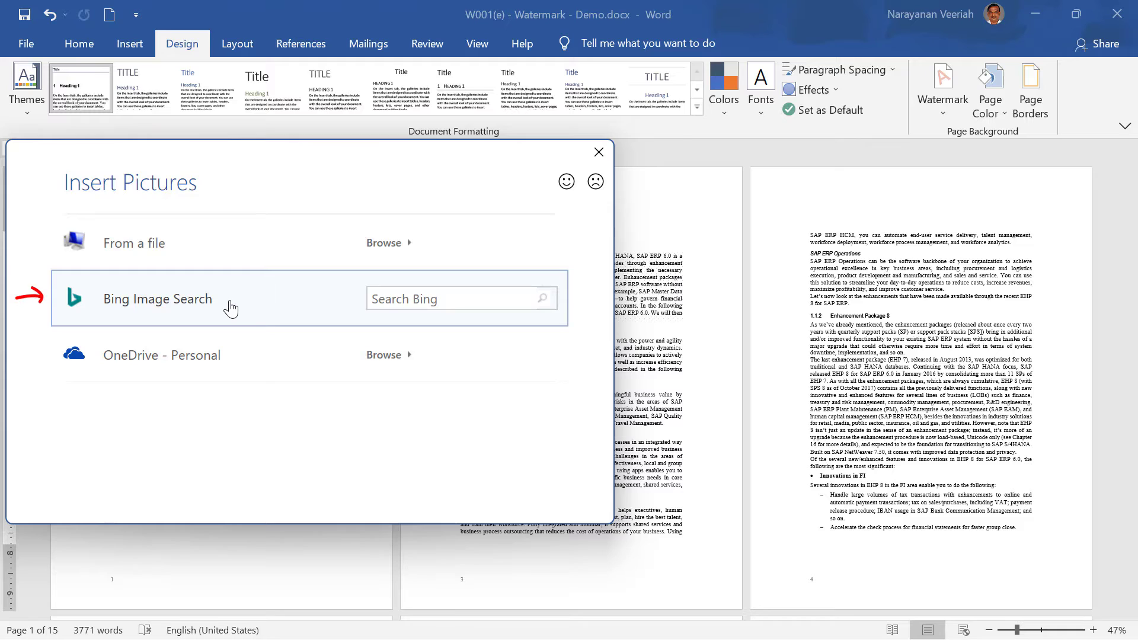
# Search Bing for "logo" and insert the Instagram logo as the watermark picture.
pyautogui.click(399, 301)
pyautogui.write('logo')
pyautogui.press('Return')
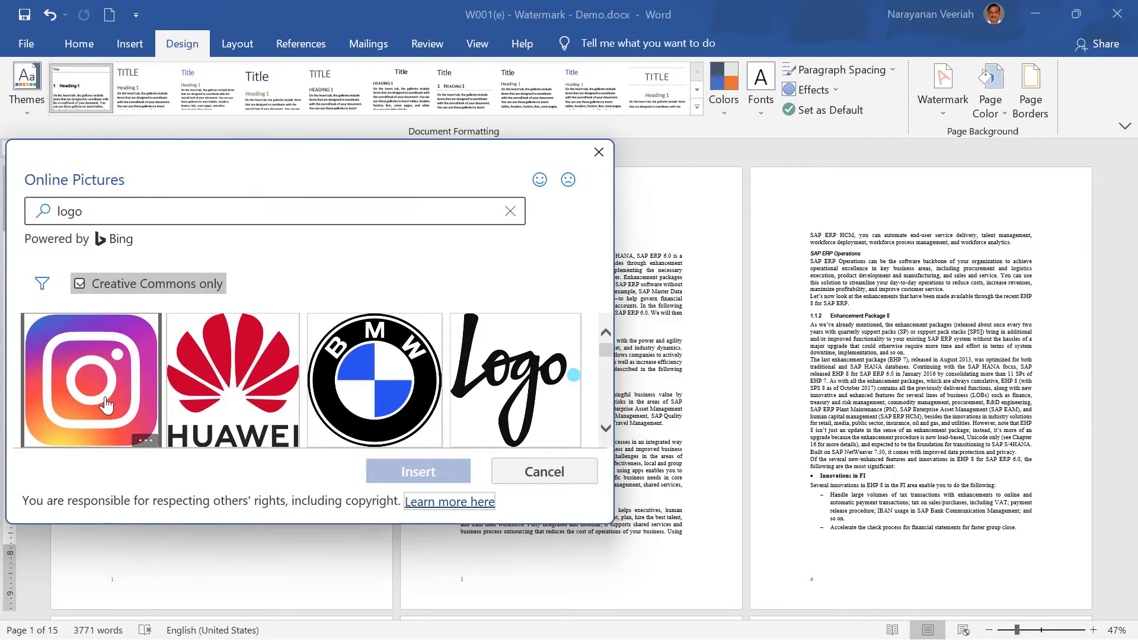
pyautogui.click(106, 405)
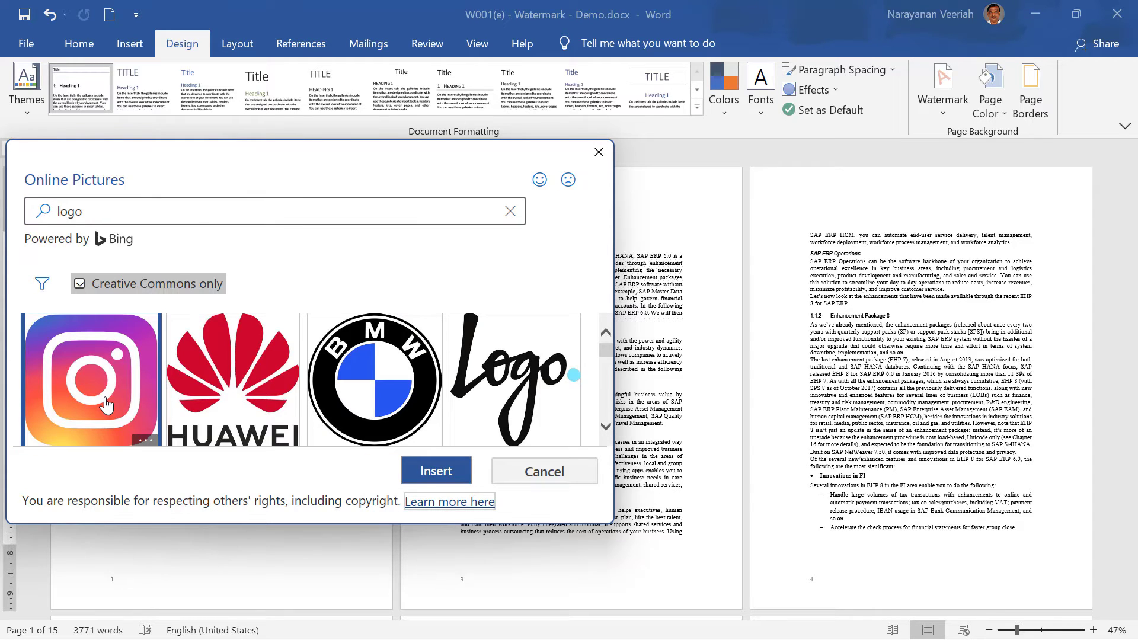
pyautogui.click(424, 477)
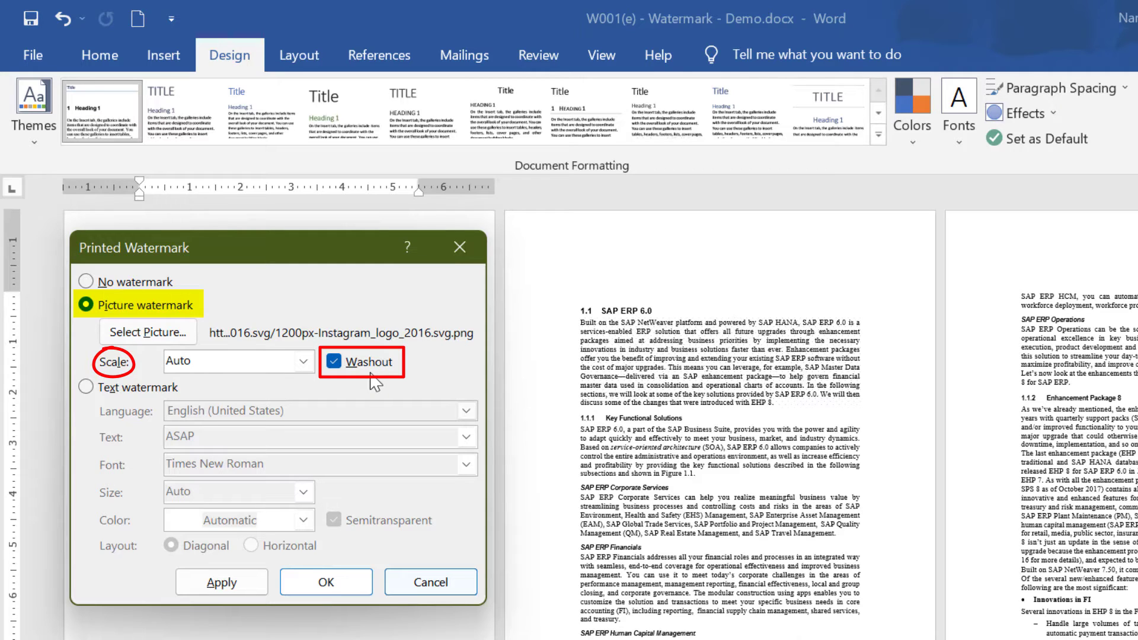
# Apply the Instagram logo watermark with Washout, and reapply it with Washout turned off.
pyautogui.click(249, 593)
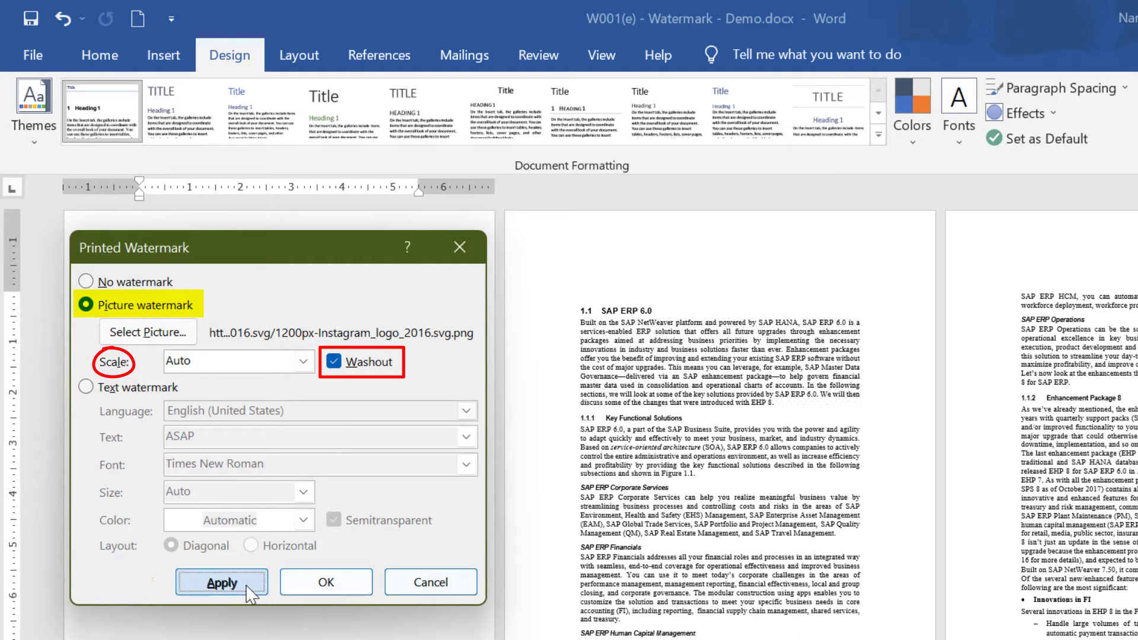
pyautogui.click(334, 364)
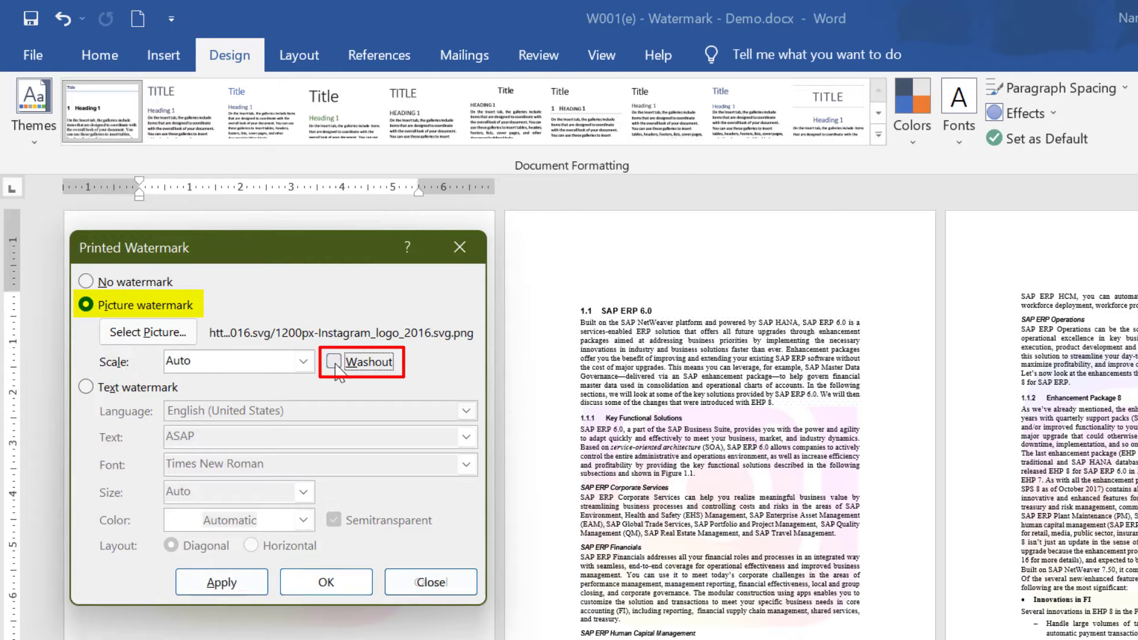
pyautogui.click(239, 596)
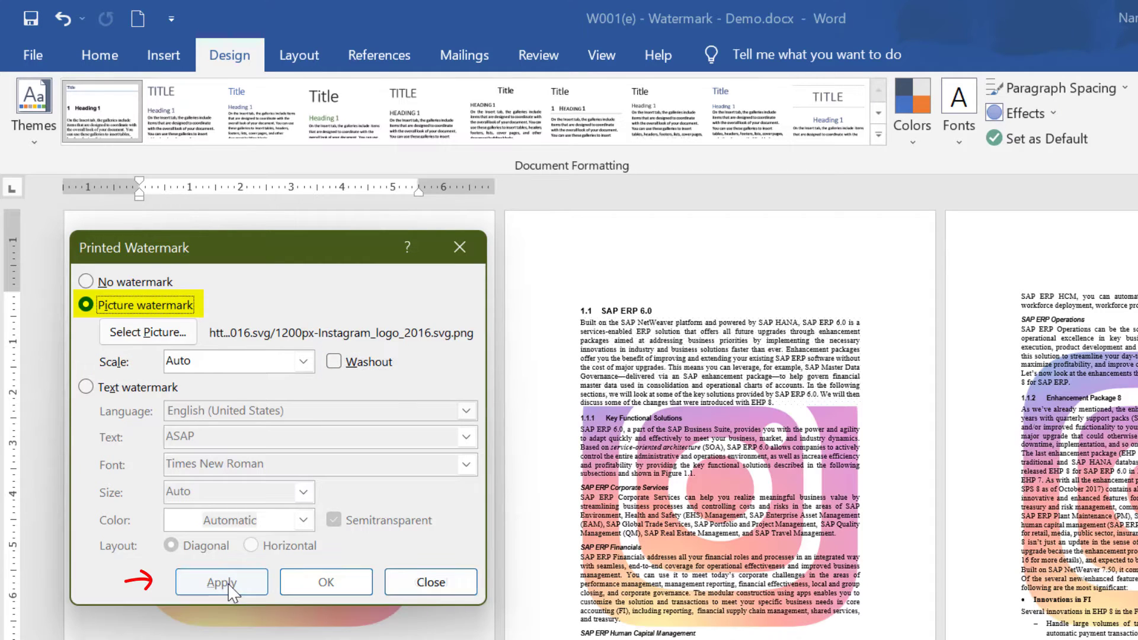
# Set the picture watermark's scale to 100% and apply it to the document.
pyautogui.click(304, 362)
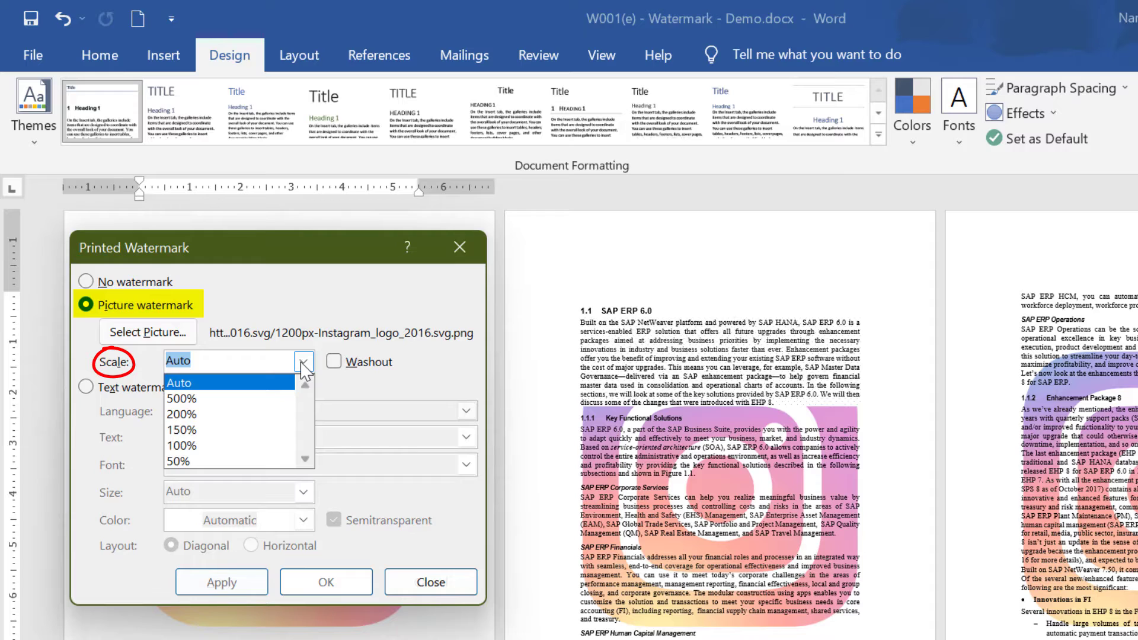
pyautogui.click(263, 456)
pyautogui.click(223, 583)
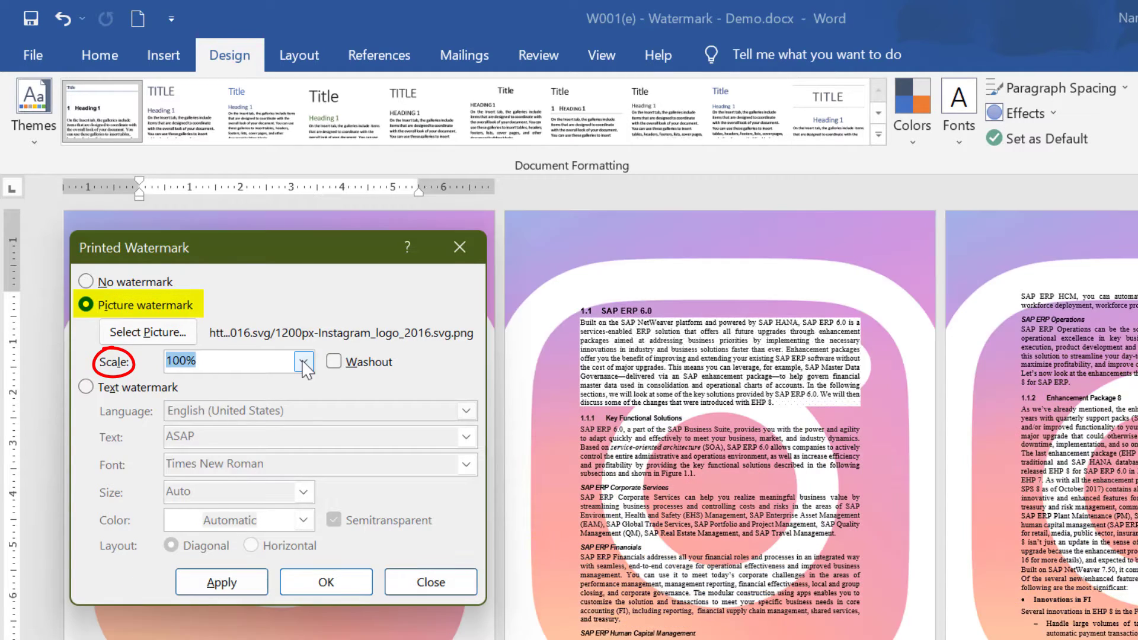
# Set the picture watermark's scale to Auto, turn Washout on and confirm the watermark settings.
pyautogui.click(304, 362)
pyautogui.click(303, 381)
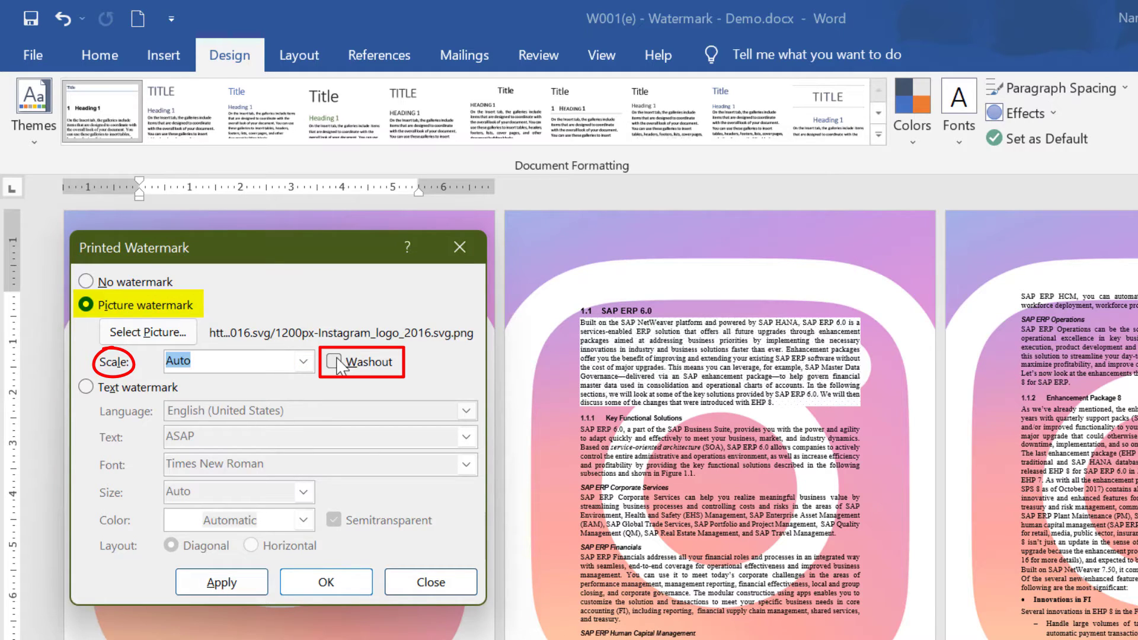
pyautogui.click(335, 362)
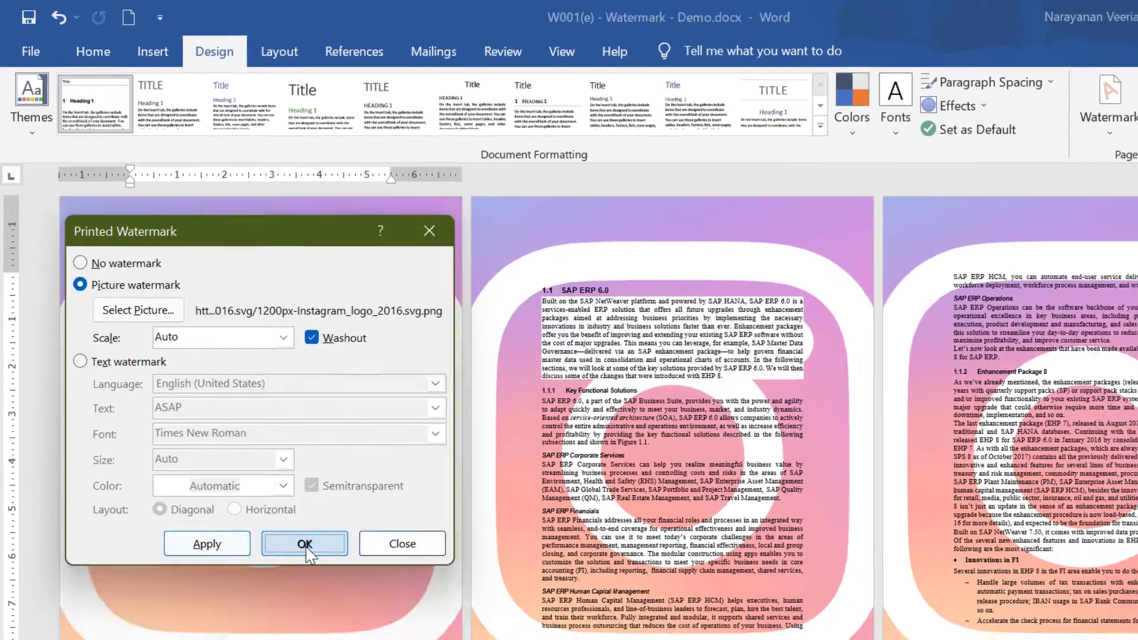
pyautogui.click(327, 584)
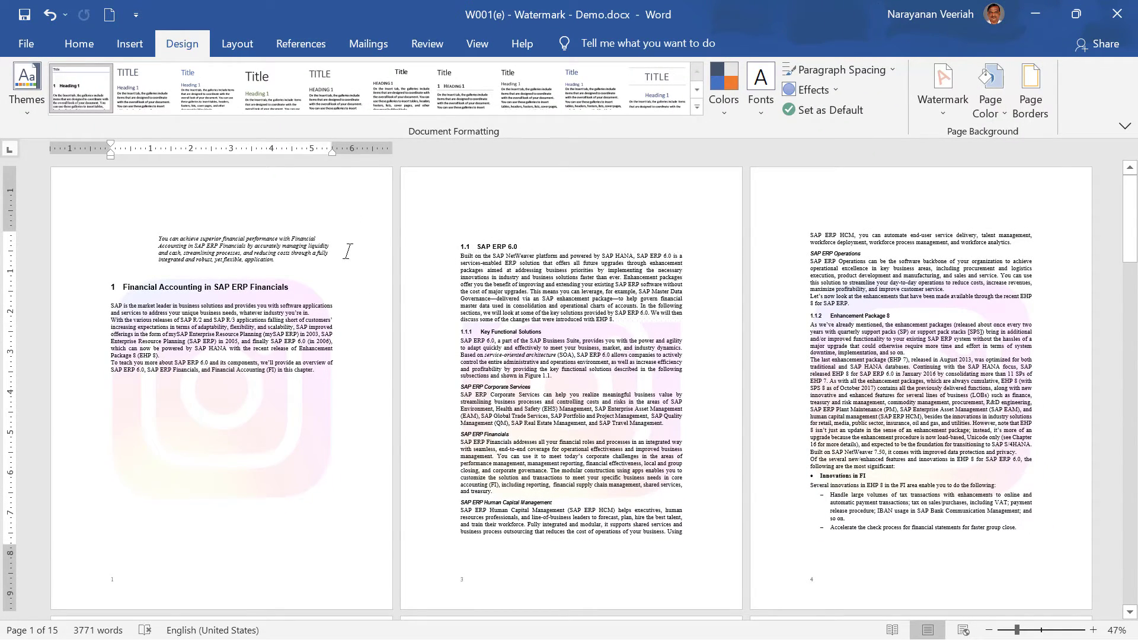
# Select the logo watermark on the first page through its header and save it to the Watermark gallery as "New Logo".
pyautogui.doubleClick(348, 220)
pyautogui.click(318, 427)
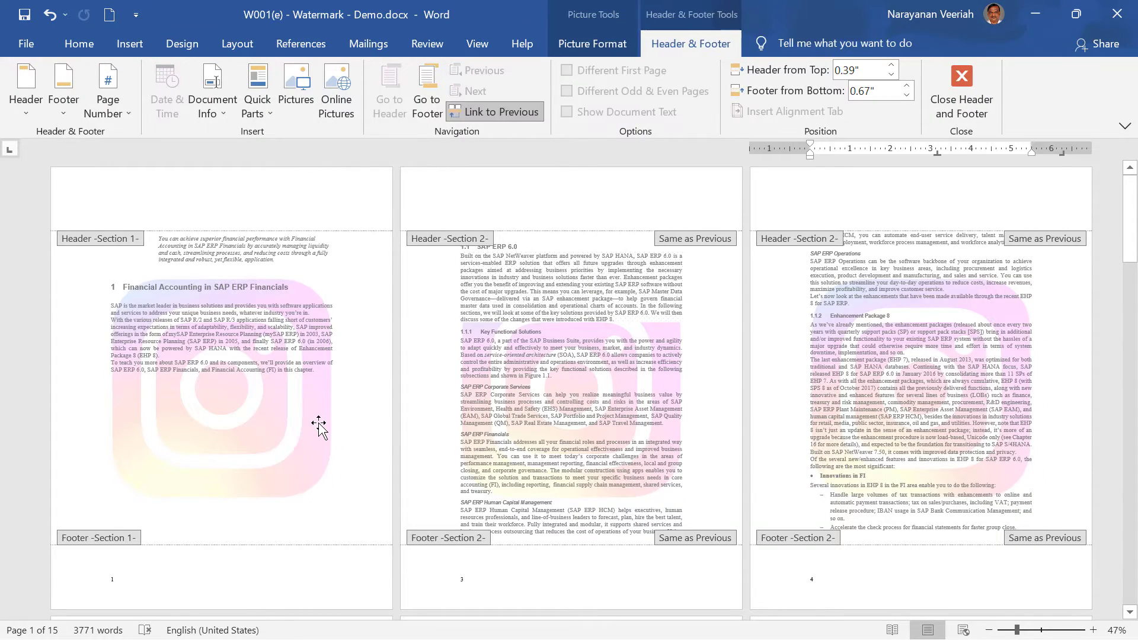
pyautogui.click(182, 43)
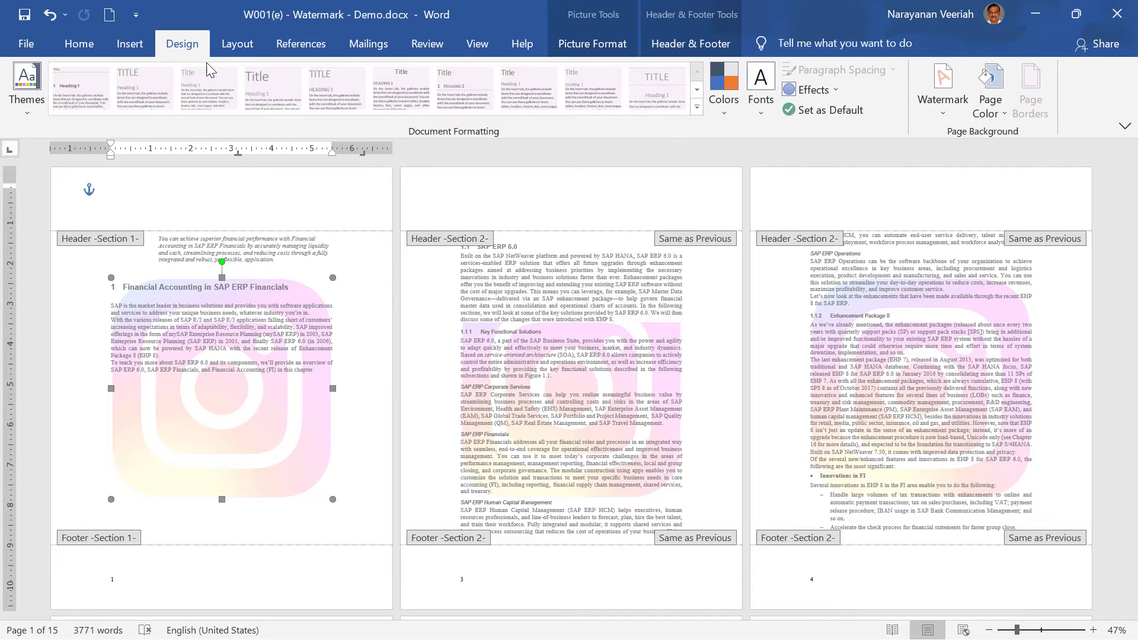
pyautogui.click(943, 115)
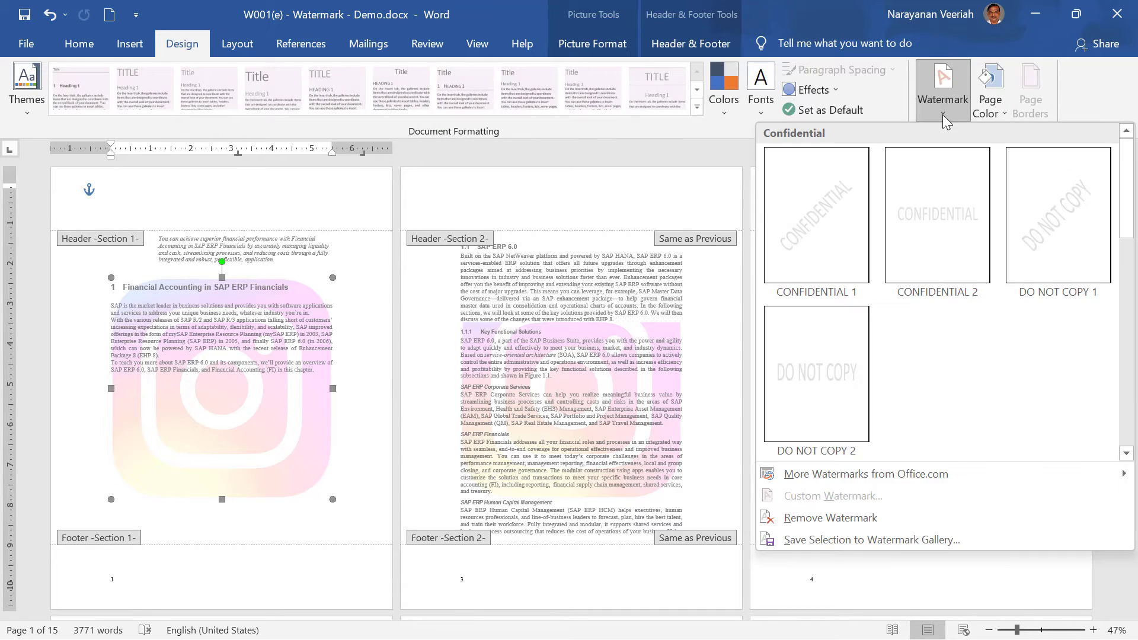
pyautogui.click(836, 541)
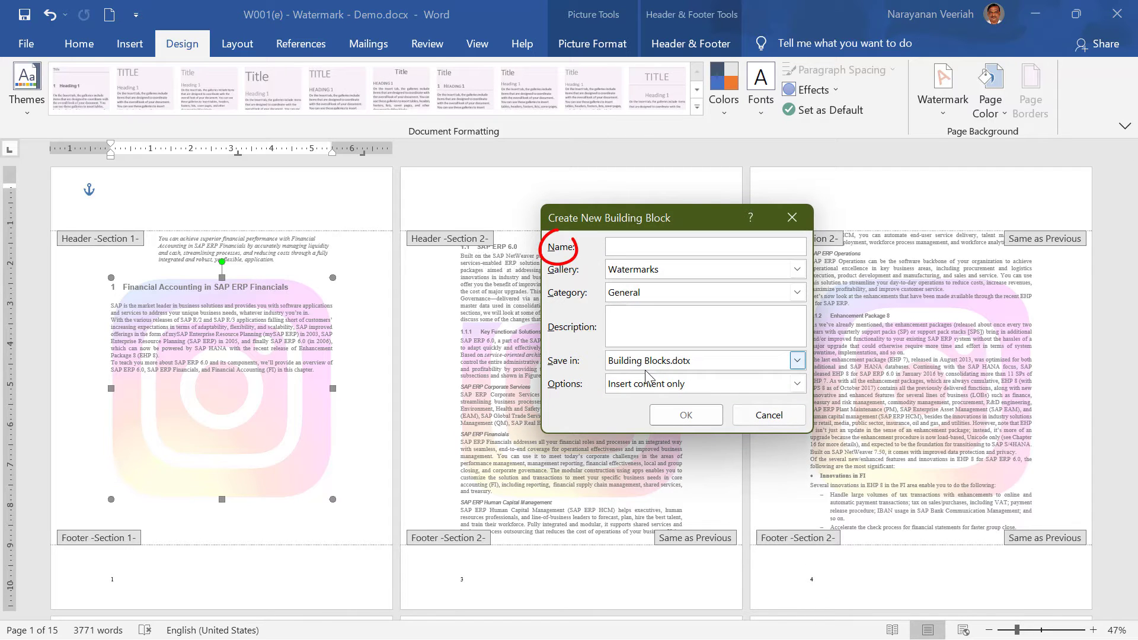
pyautogui.write('New Logo')
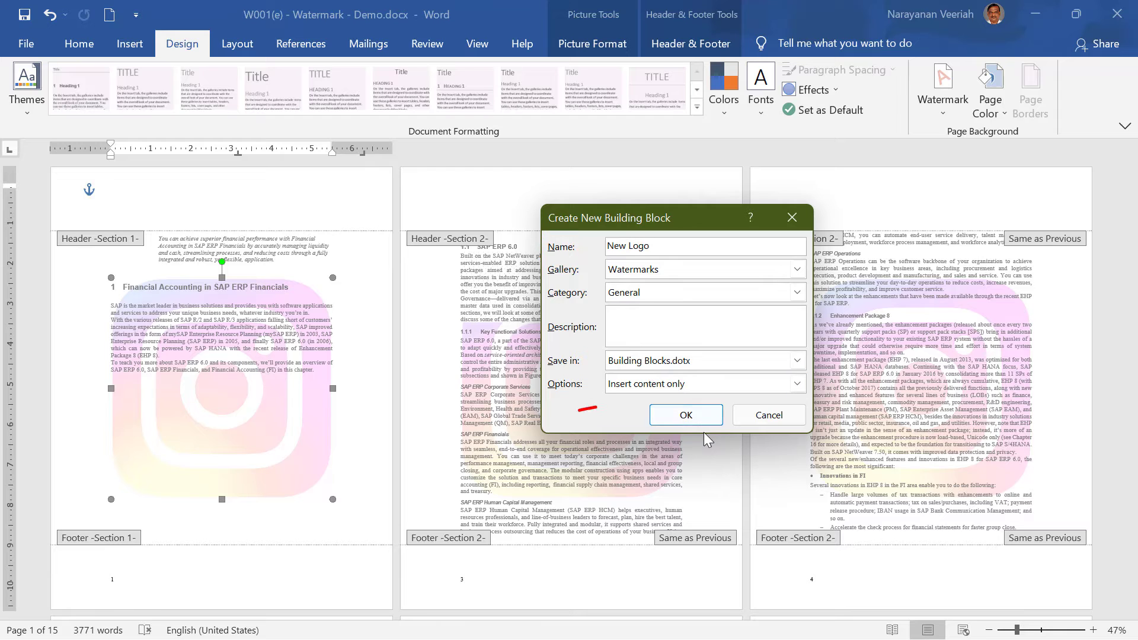
pyautogui.click(686, 415)
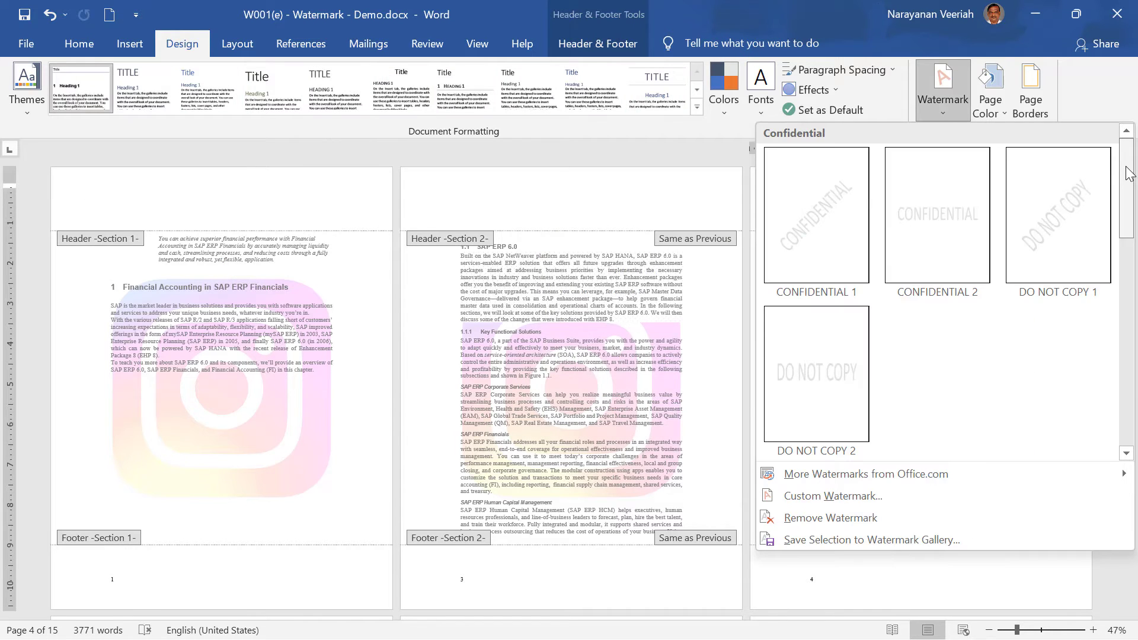
# Check the General category of the Watermark gallery and remove the watermark from the document.
pyautogui.moveTo(1129, 174); pyautogui.dragTo(1128, 330)
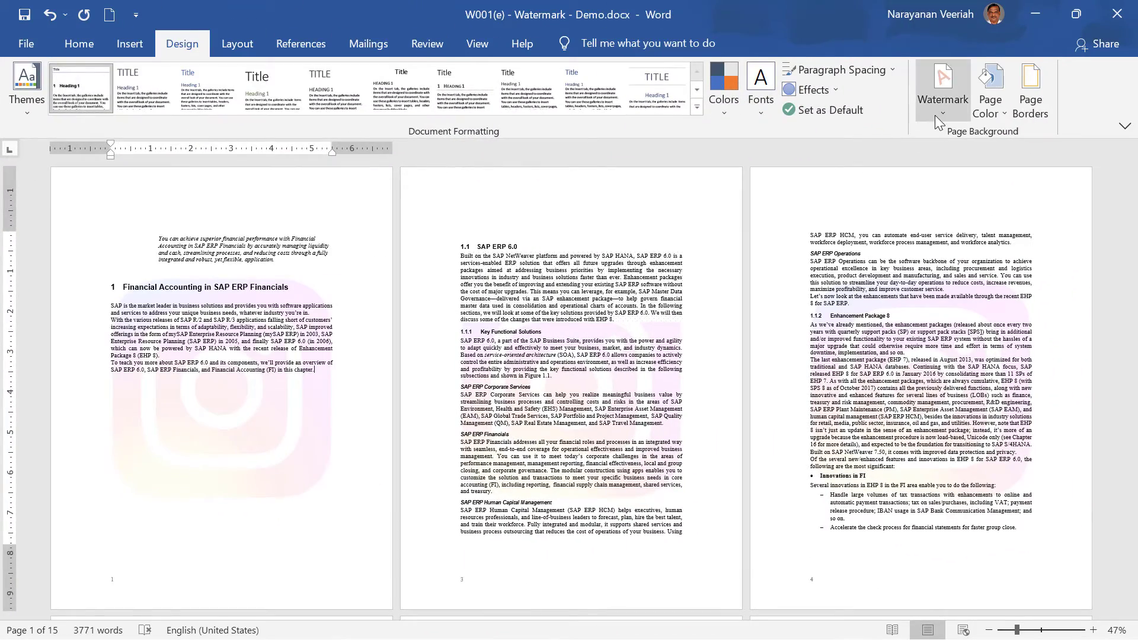
pyautogui.click(937, 117)
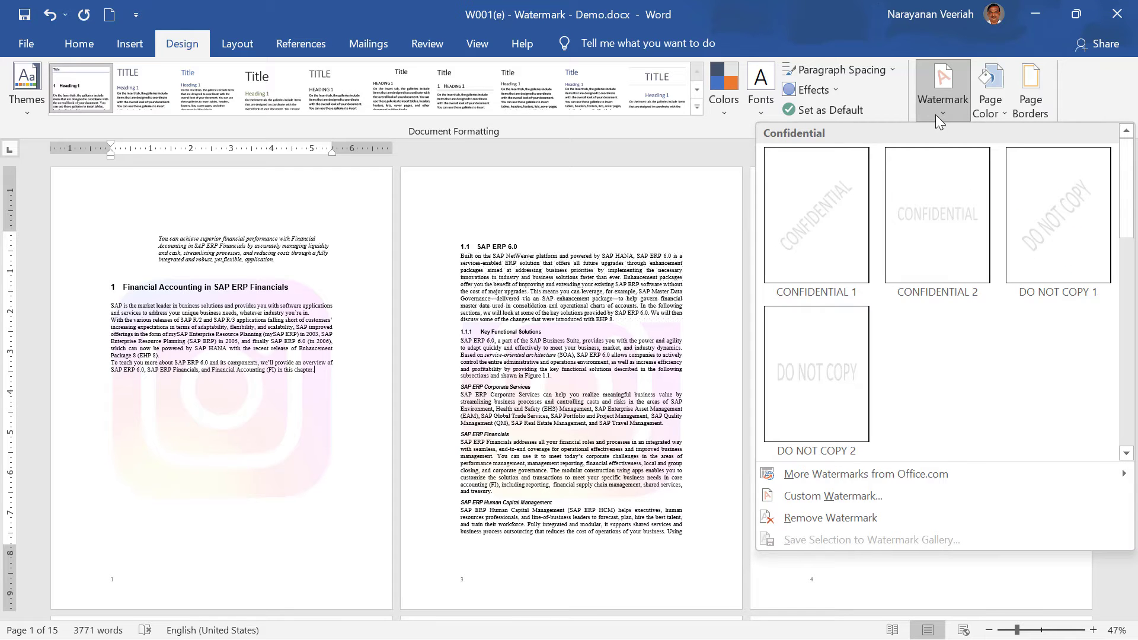
pyautogui.click(823, 519)
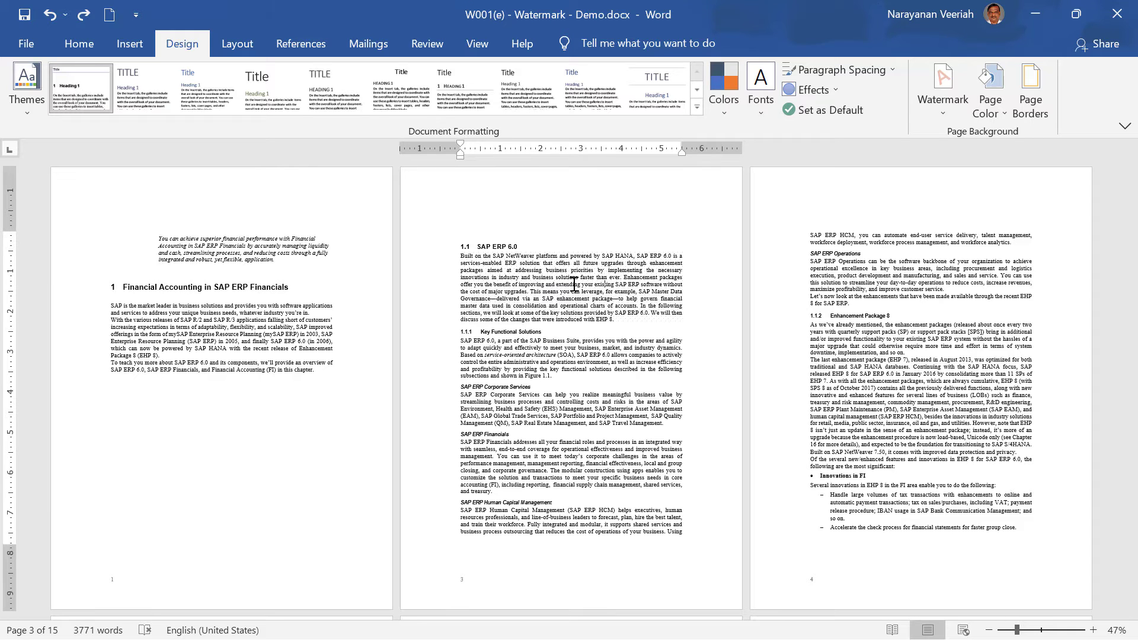
# Insert the New Logo watermark from the gallery at the current document position on page 3.
pyautogui.click(942, 89)
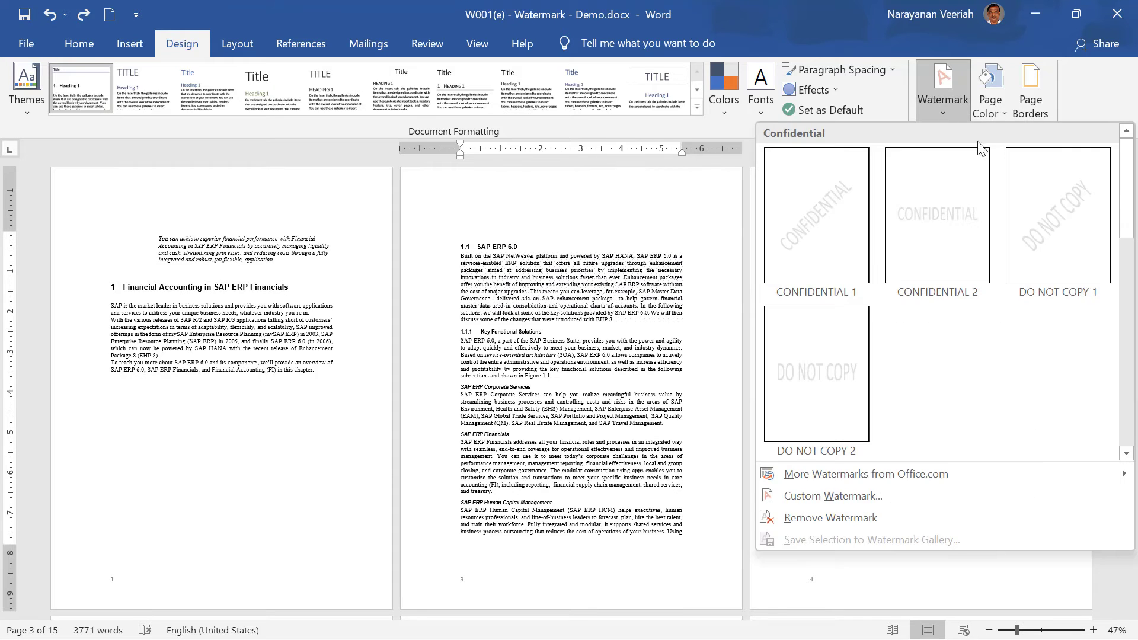
pyautogui.moveTo(1125, 190); pyautogui.dragTo(1122, 356)
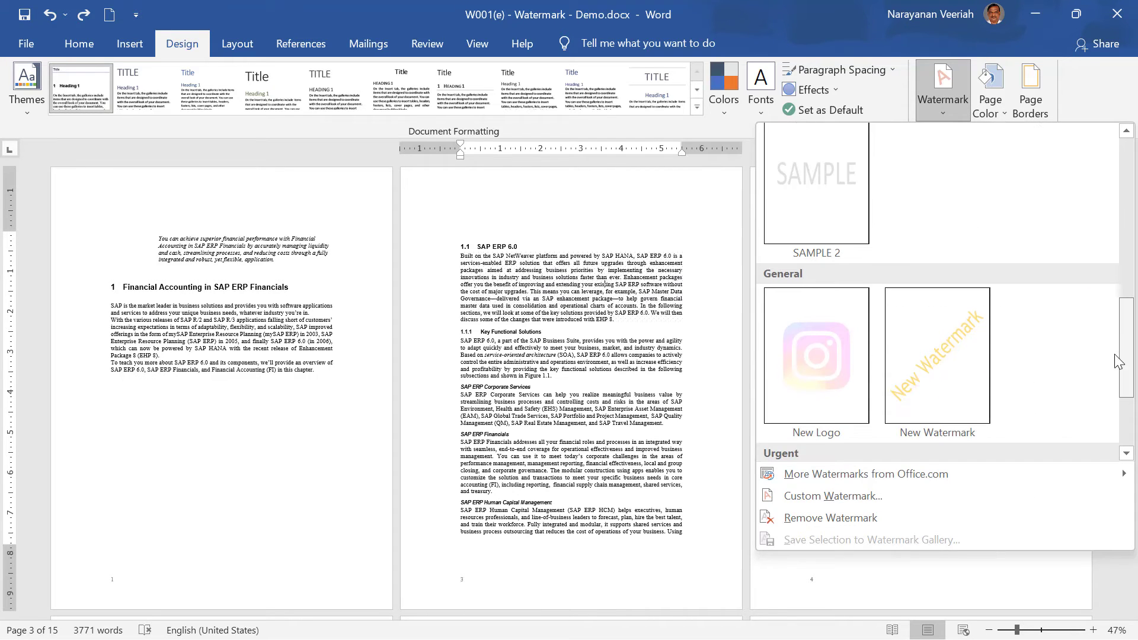
pyautogui.rightClick(817, 371)
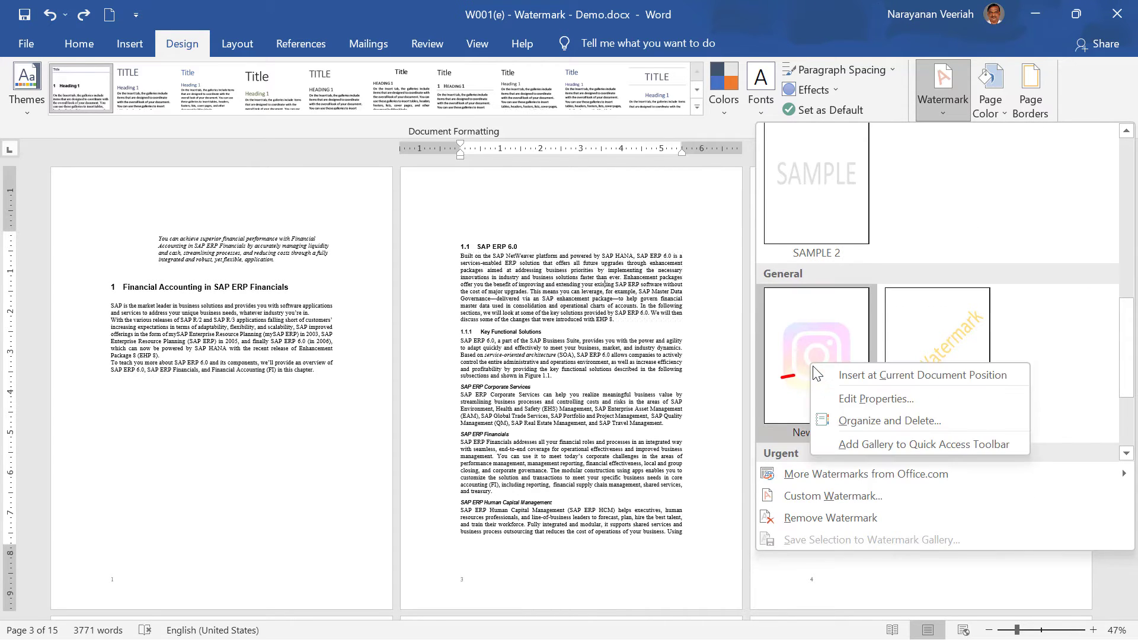
pyautogui.click(842, 379)
# Try to clear the logo on page 3 with Remove Watermark, and delete its picture directly from the page.
pyautogui.click(937, 116)
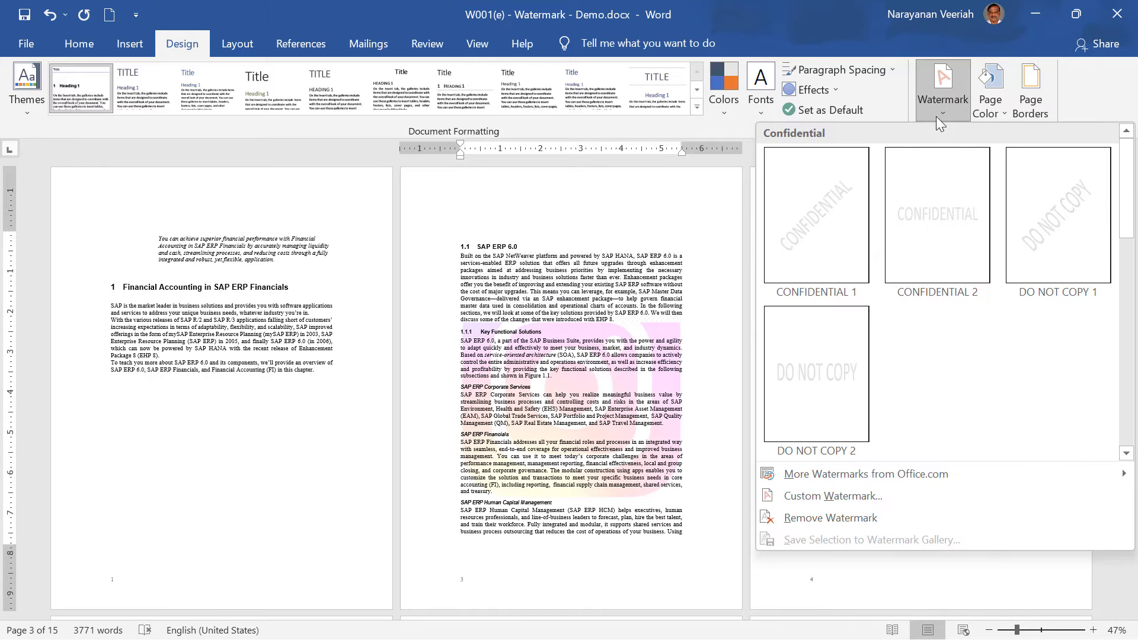
pyautogui.scroll(-5, 1097, 221)
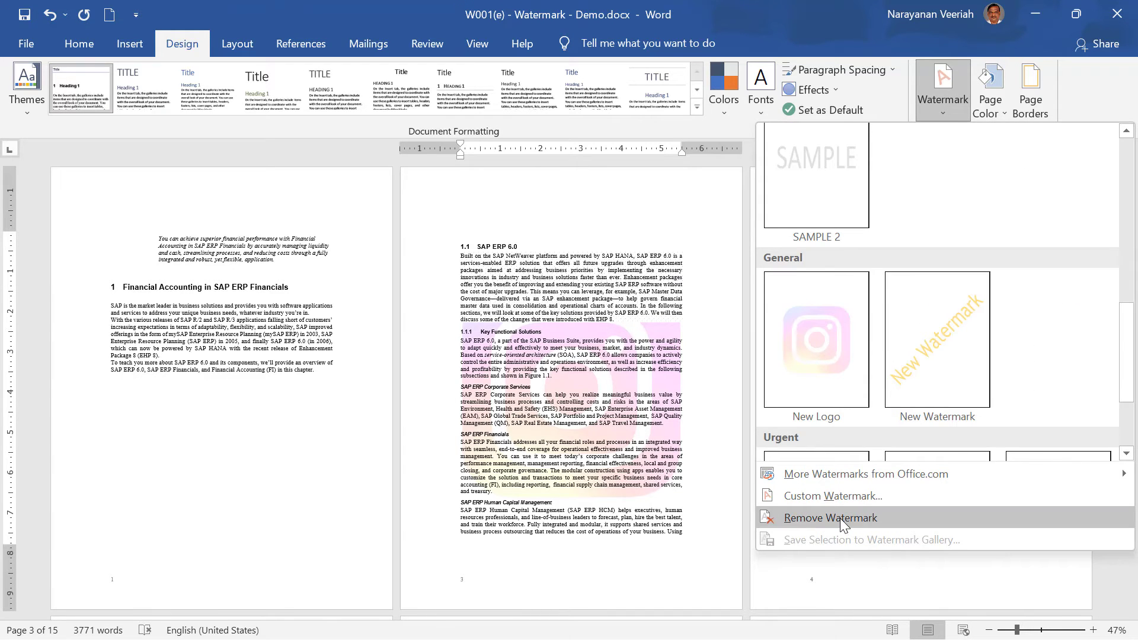
pyautogui.click(841, 518)
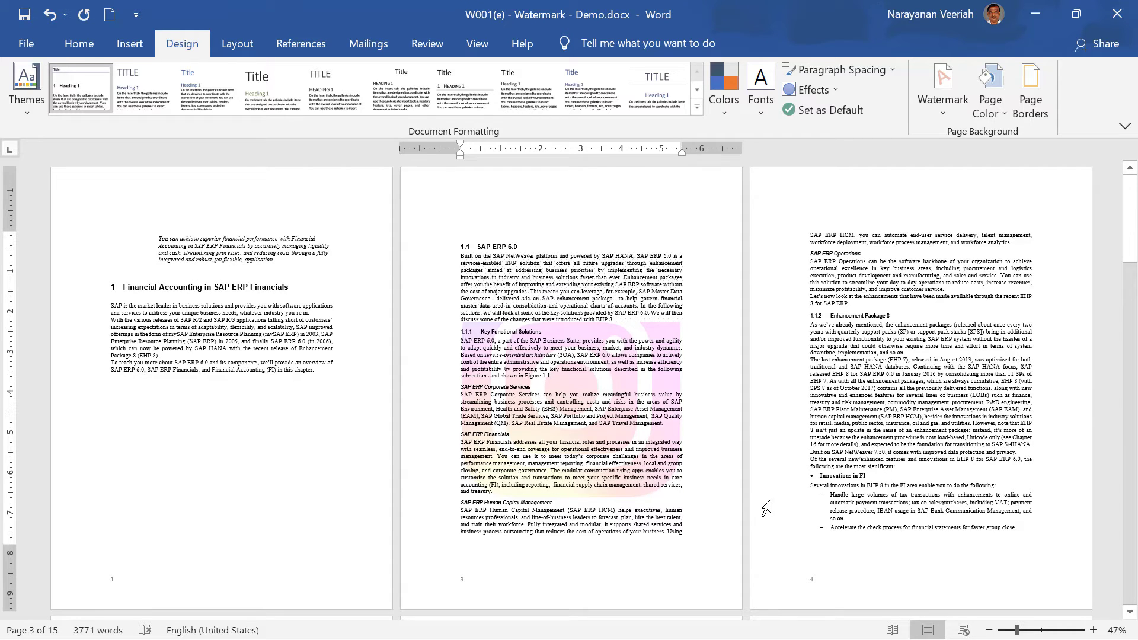
pyautogui.click(669, 384)
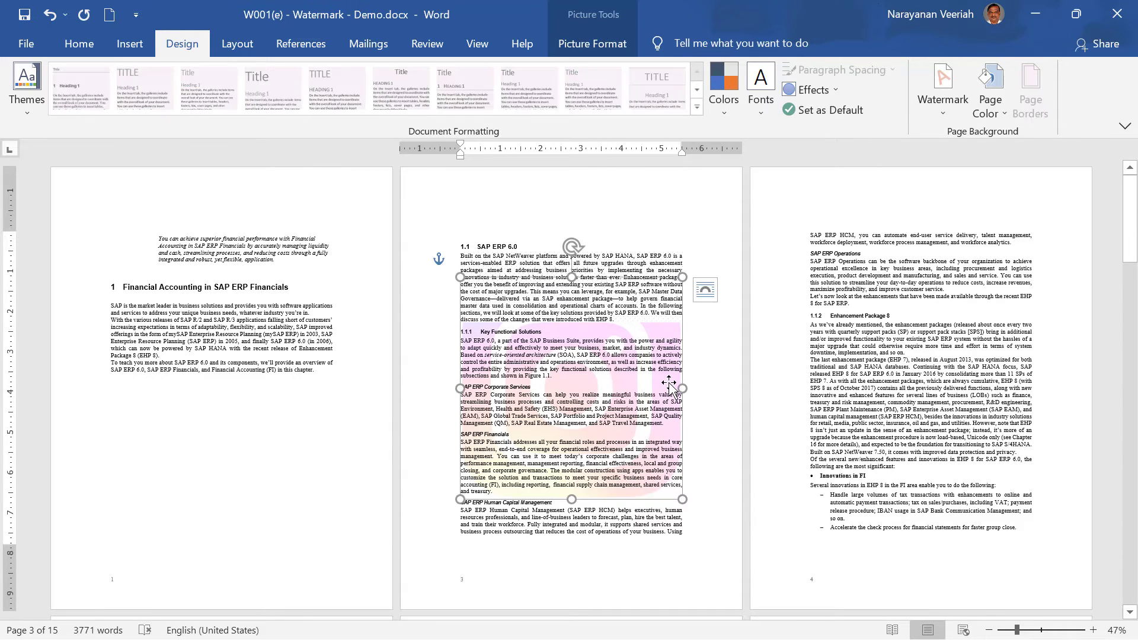
pyautogui.press('Delete')
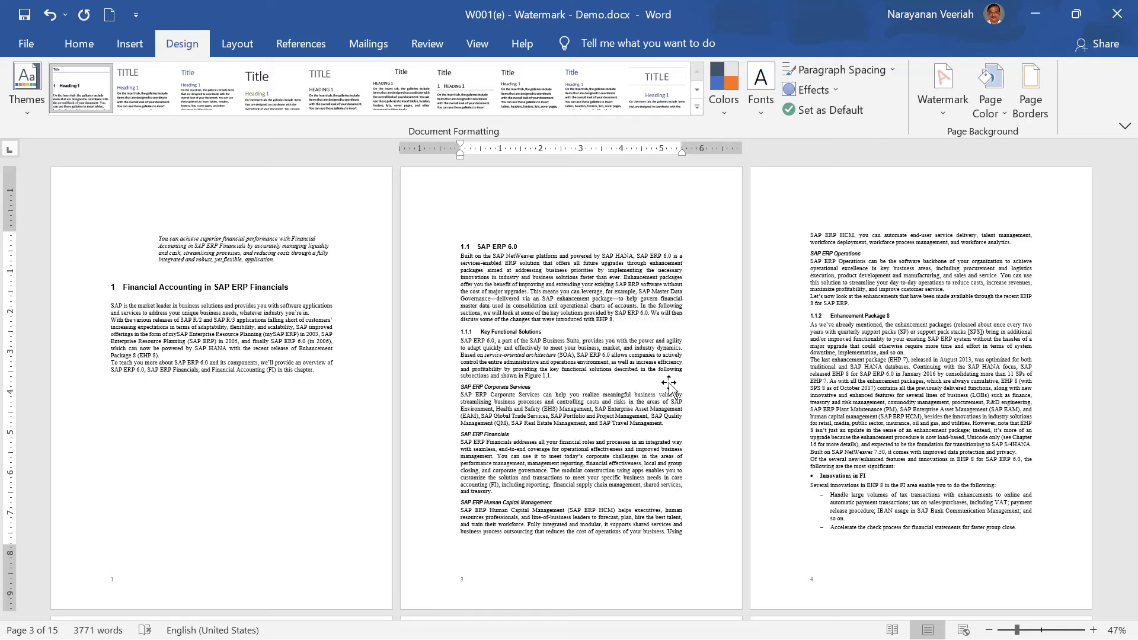
# Delete the New Watermark building block from the Watermark gallery using the Building Blocks Organizer.
pyautogui.click(944, 113)
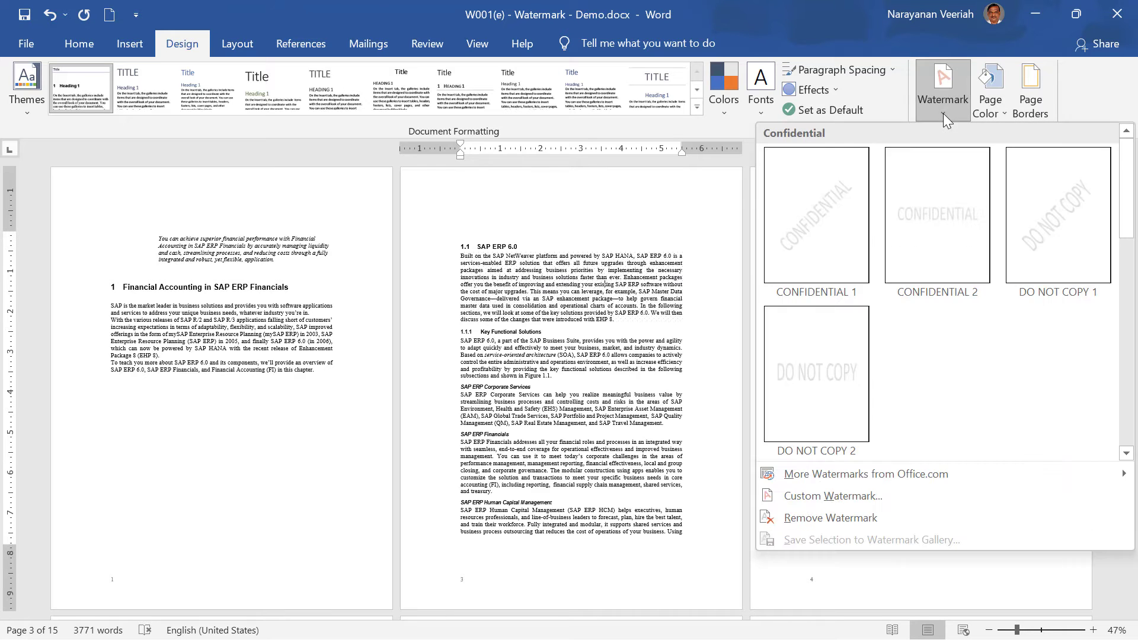
pyautogui.scroll(-3, 1124, 290)
pyautogui.moveTo(1124, 291); pyautogui.dragTo(1124, 379)
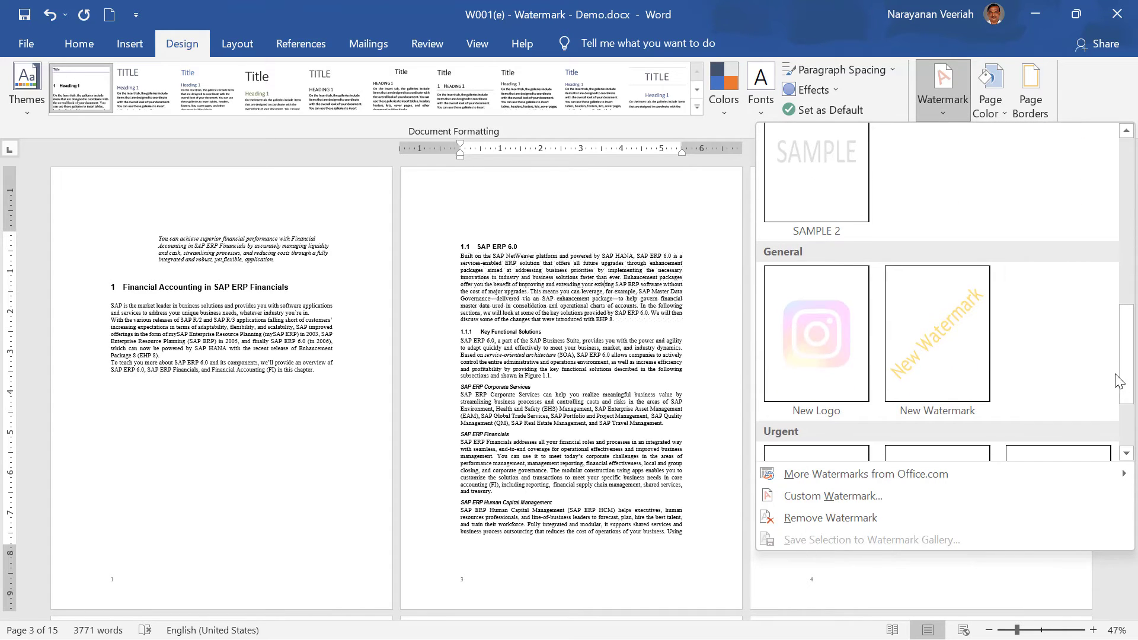
pyautogui.rightClick(911, 375)
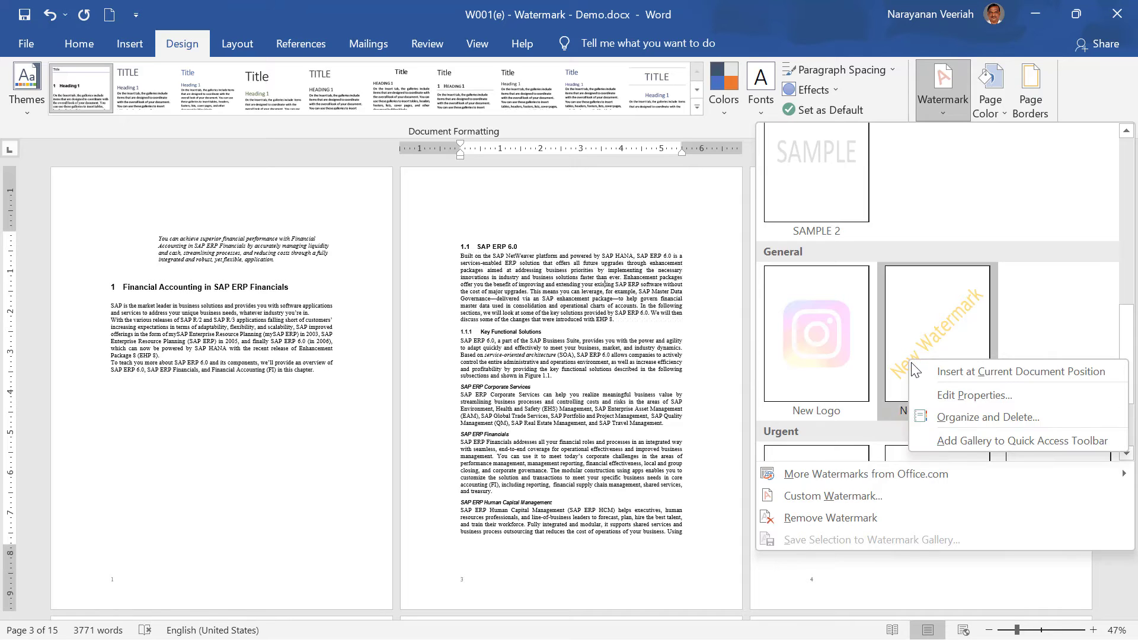
pyautogui.click(958, 417)
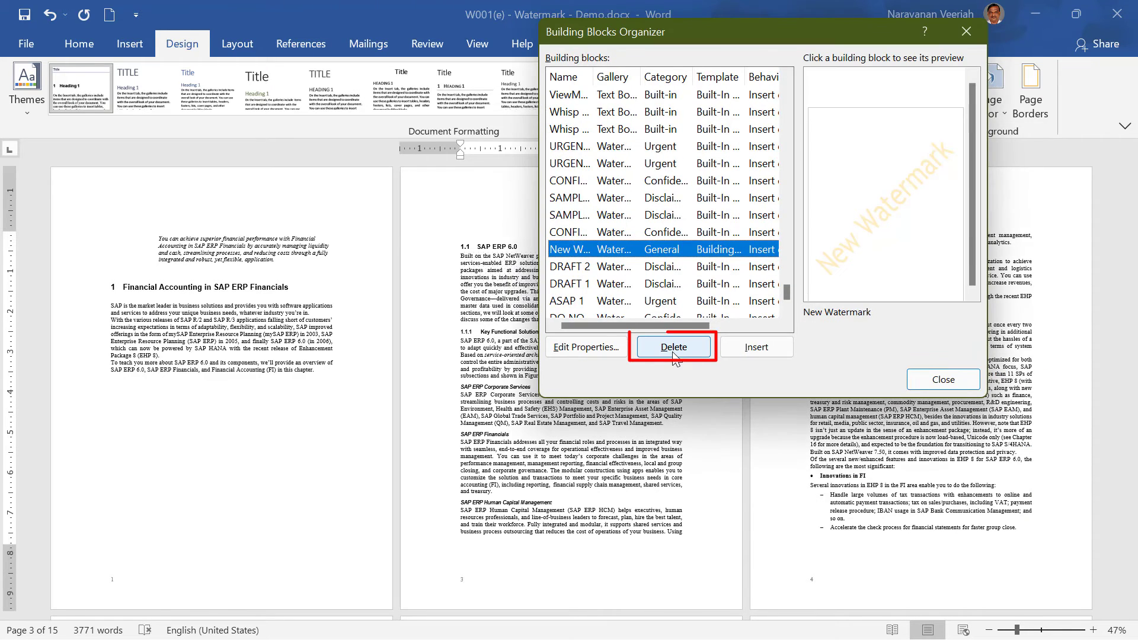
pyautogui.click(673, 353)
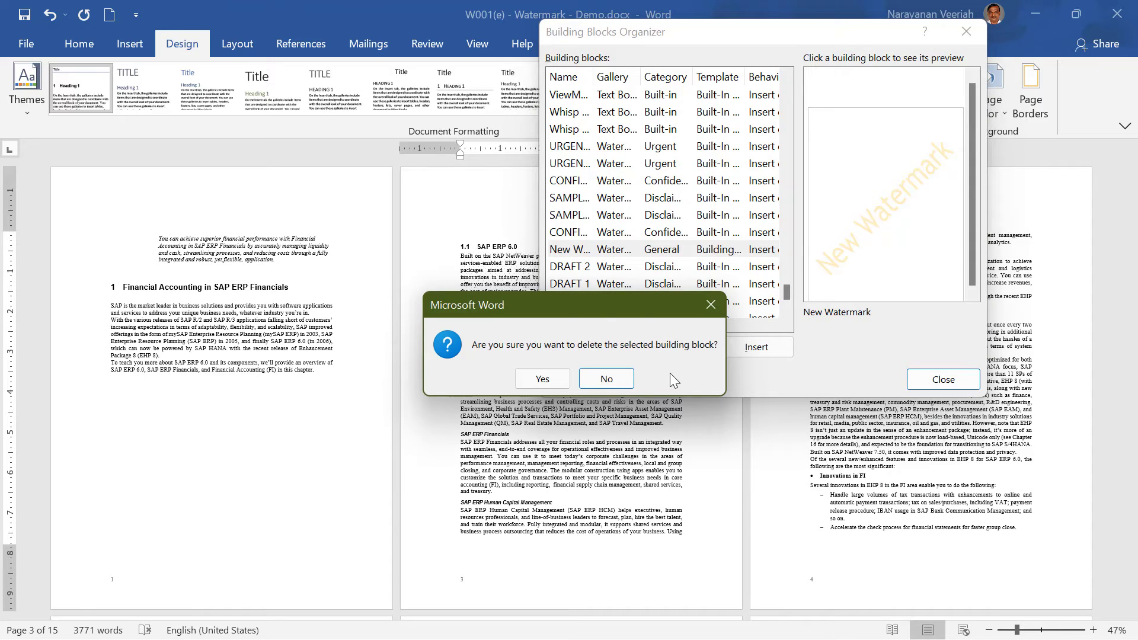
pyautogui.click(537, 380)
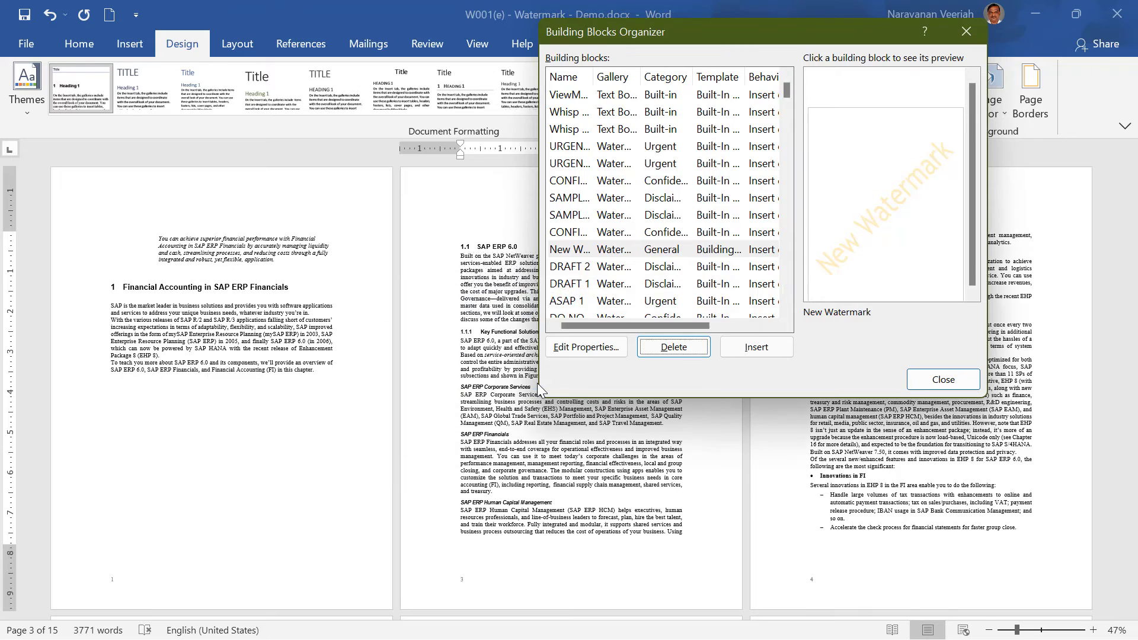
pyautogui.click(937, 380)
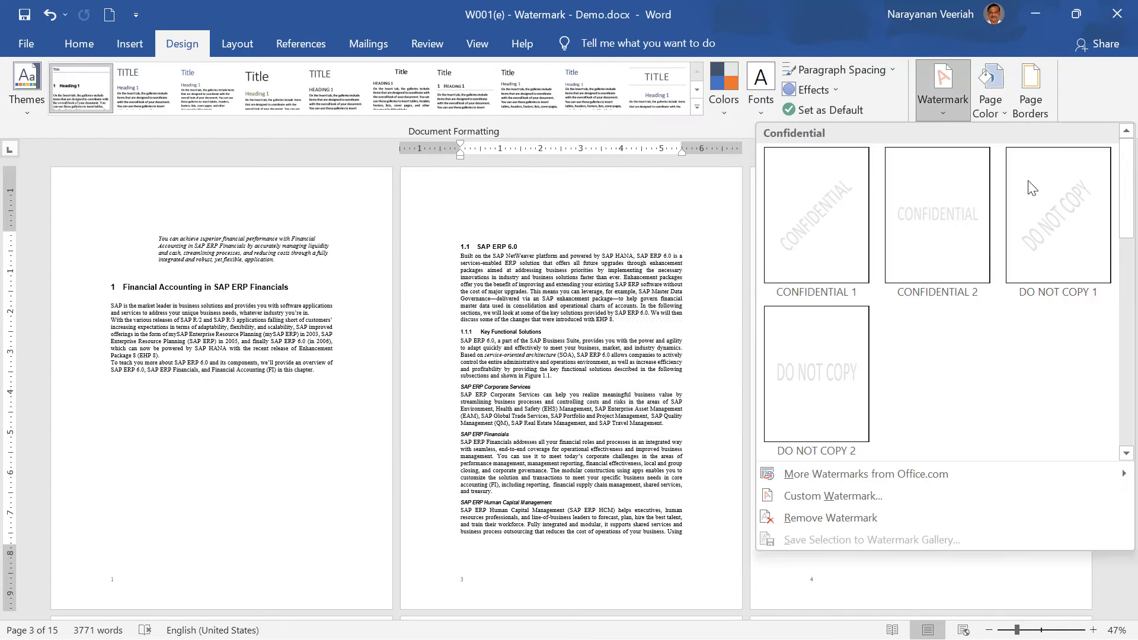
# Examine the New Logo building block's properties in the Building Blocks Organizer and close them without changes.
pyautogui.moveTo(1130, 181); pyautogui.dragTo(1132, 363)
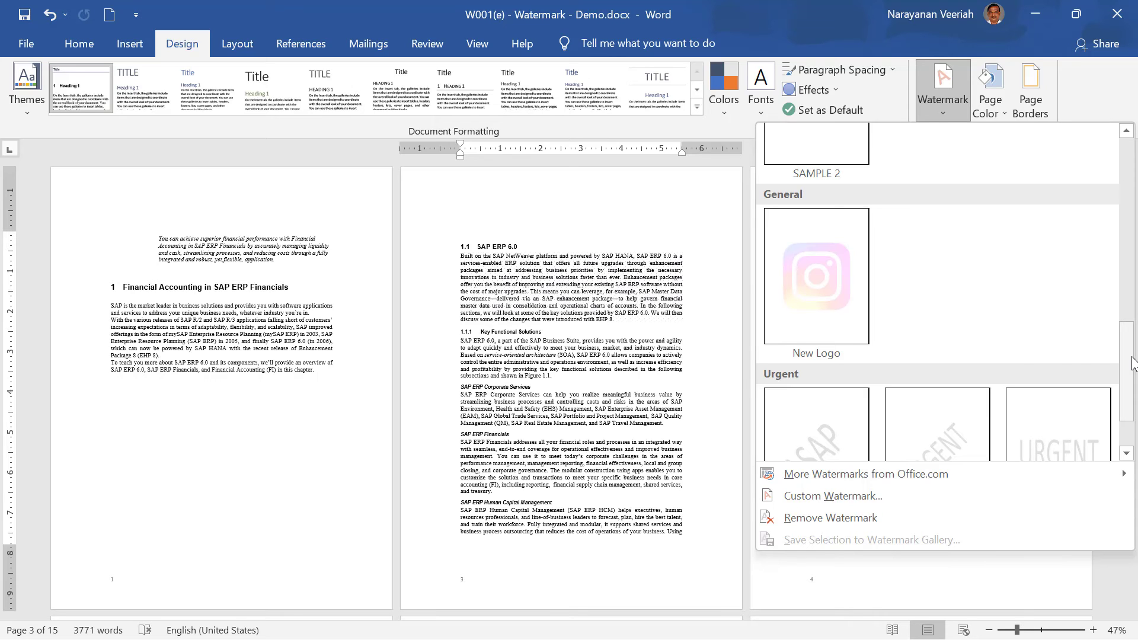
pyautogui.rightClick(842, 315)
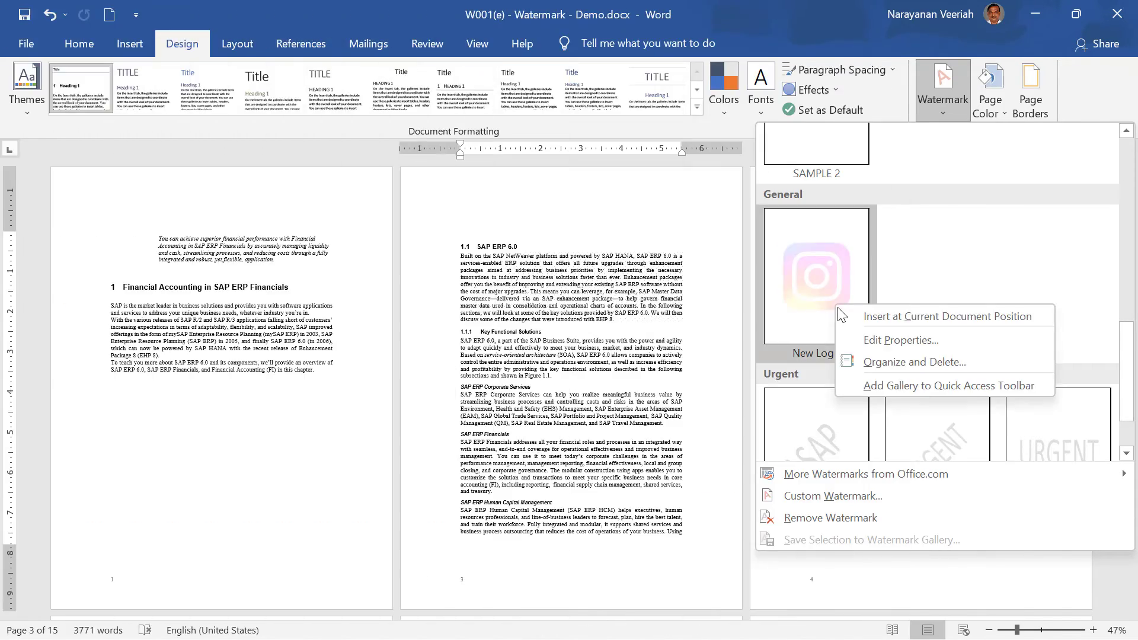
pyautogui.click(884, 361)
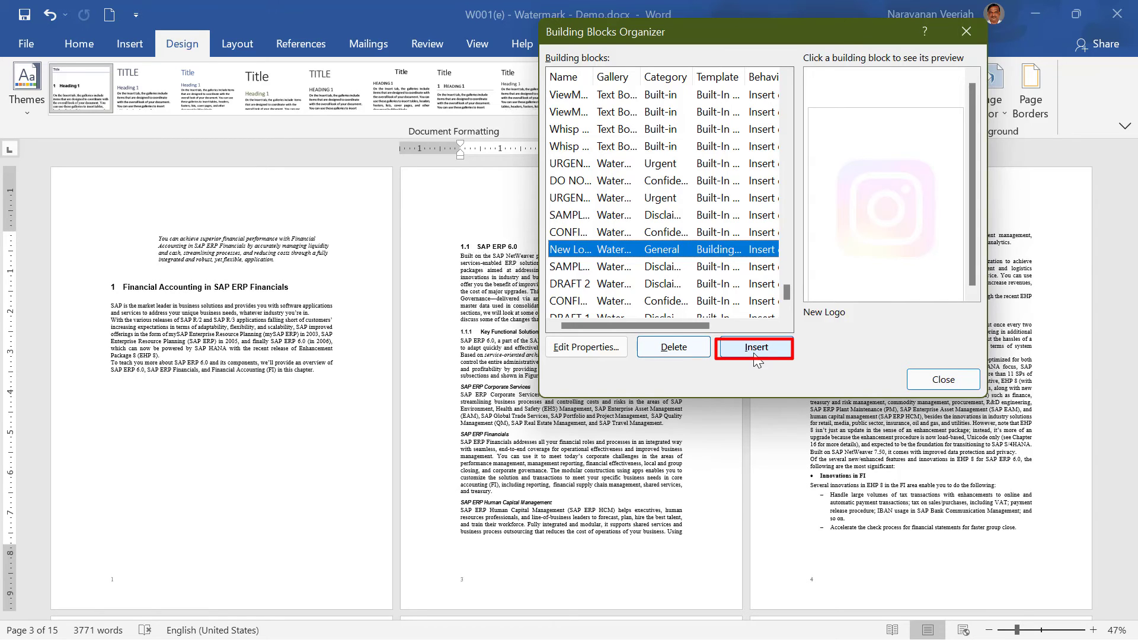
pyautogui.click(581, 350)
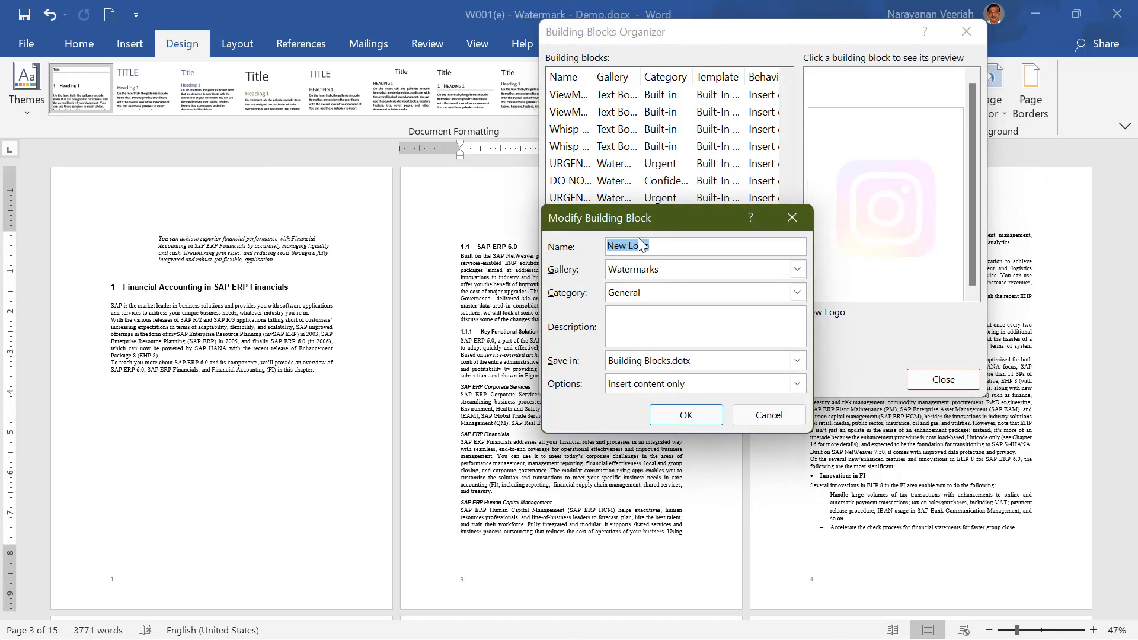
pyautogui.click(769, 415)
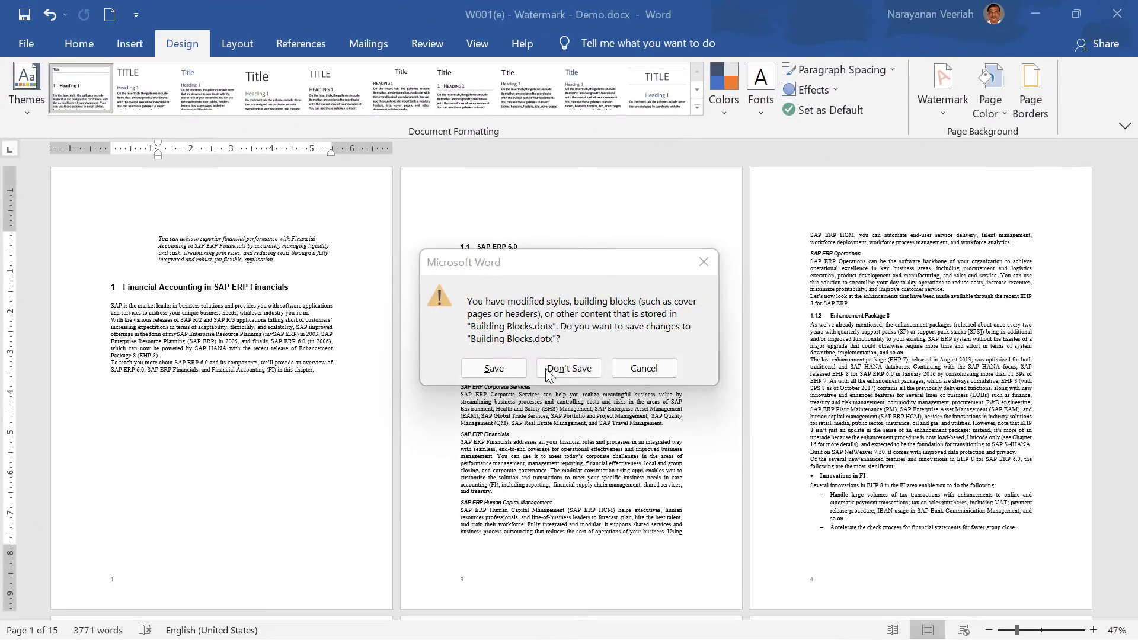